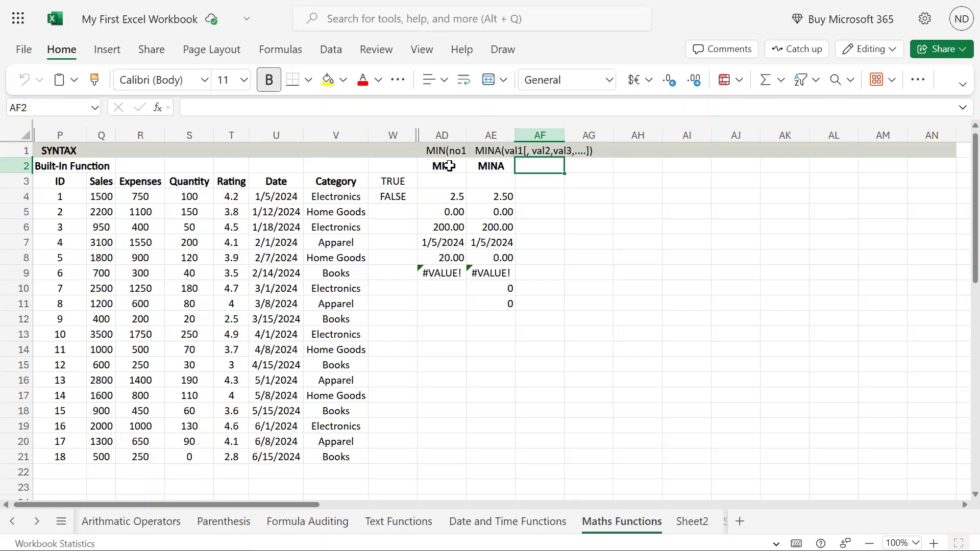
- Enter the heading MINIFS in cell AF2, next to the MINA heading
left_click_drag(451, 165, 481, 164)
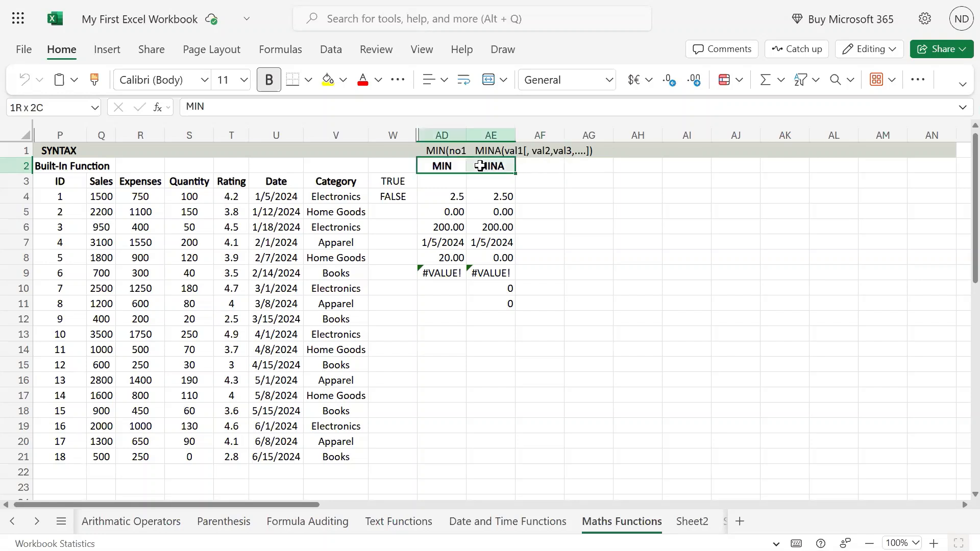
left_click(541, 167)
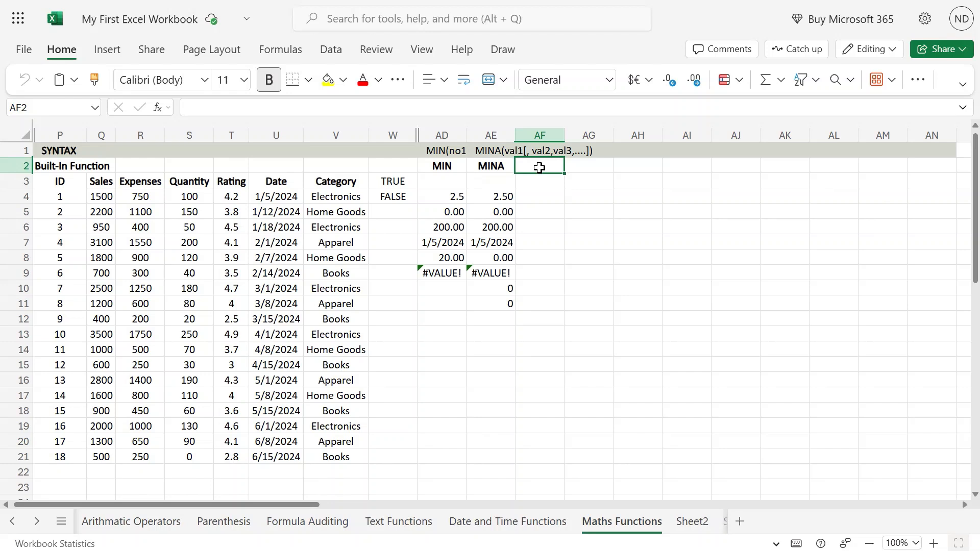
type("MINIF")
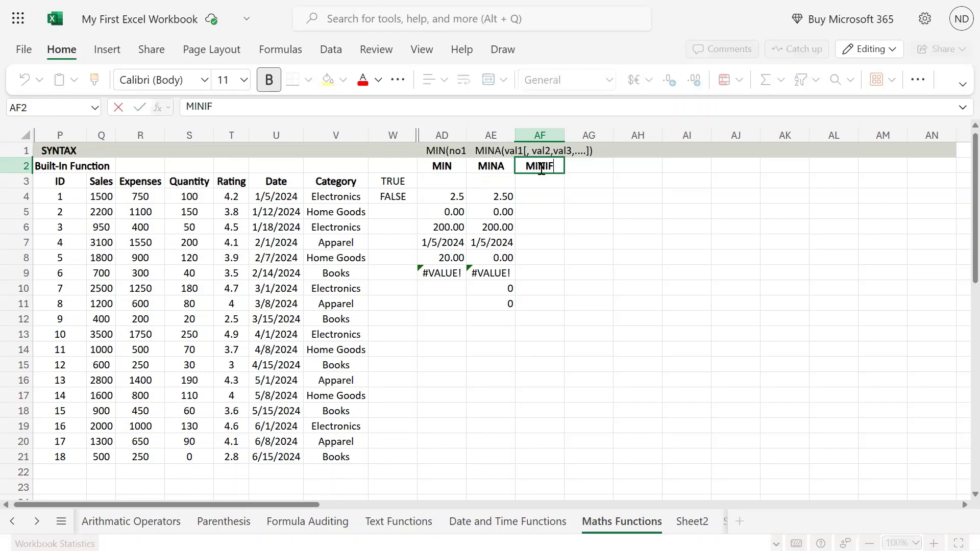
type("S")
key("Return")
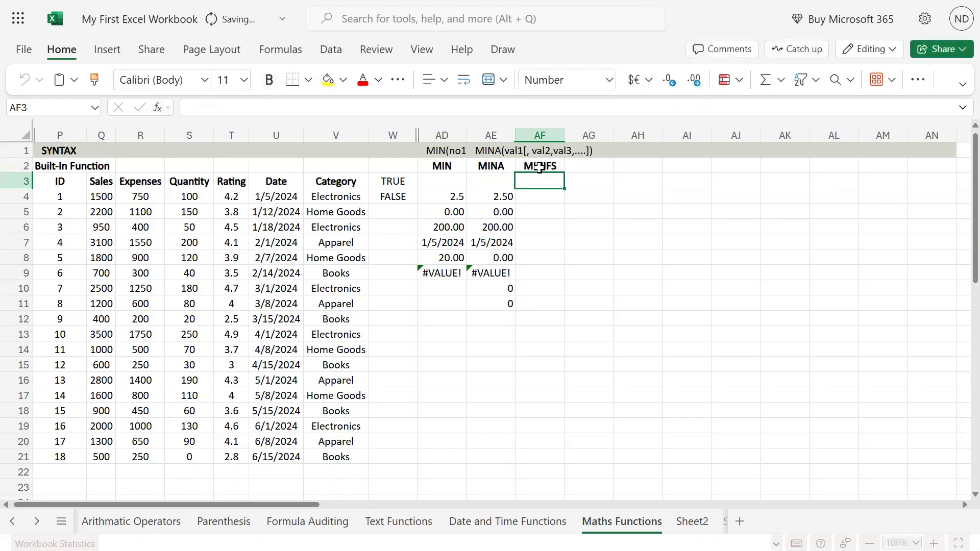
- Begin the syntax text in cell AF1, above the MINIFS heading, with "MINIFS(" in capitals
key("Up")
key("Up")
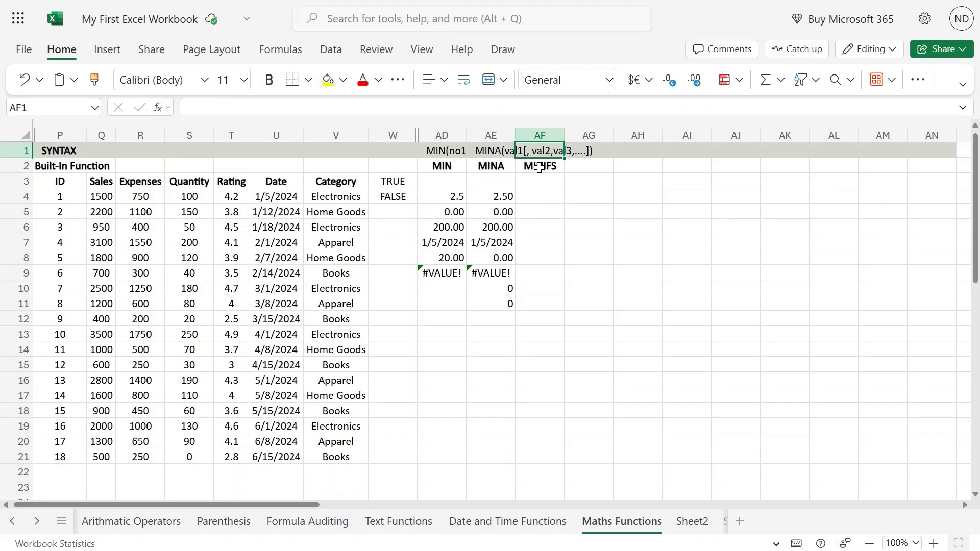
type("minifS")
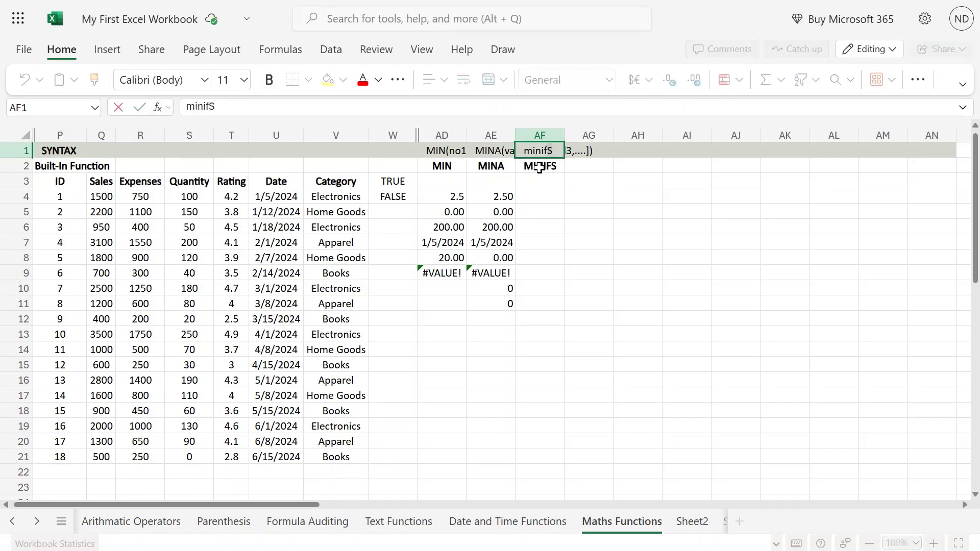
key("BackSpace")
key("BackSpace")
key("BackSpace")
key("BackSpace")
key("BackSpace")
key("BackSpace")
type("MINIFS(")
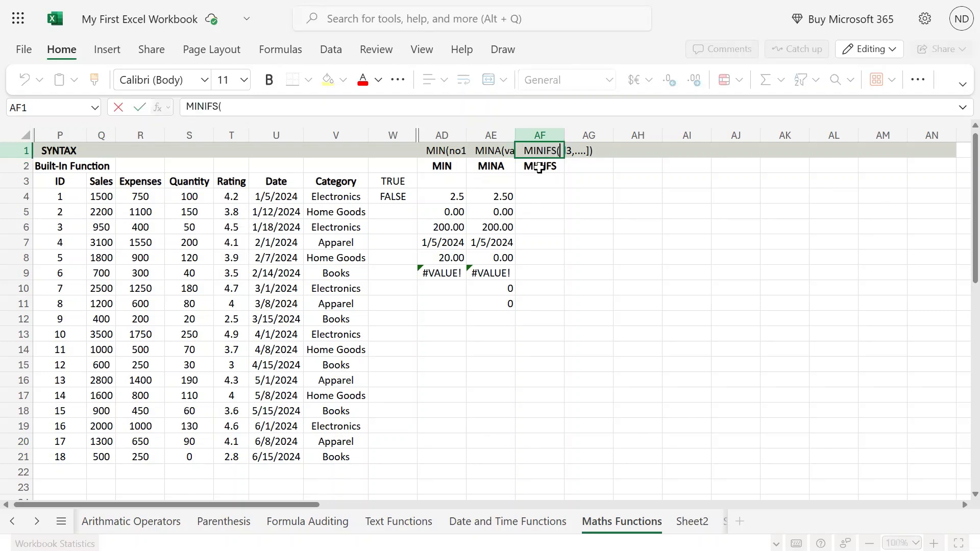
left_click(489, 1)
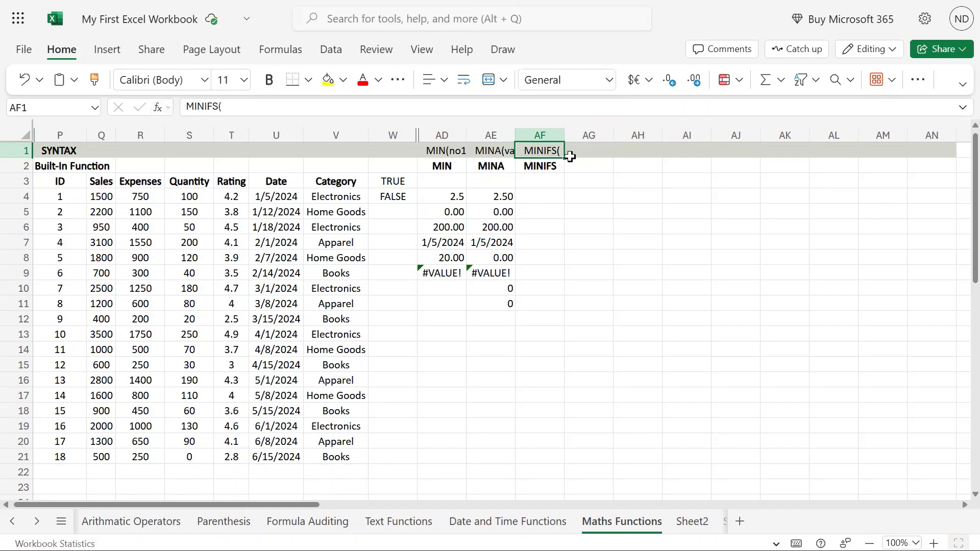
- Complete the syntax text in AF1 as "MINIFS(range,cr1,c1[, cr2,c2, cr3, c3,...])"
left_click(289, 105)
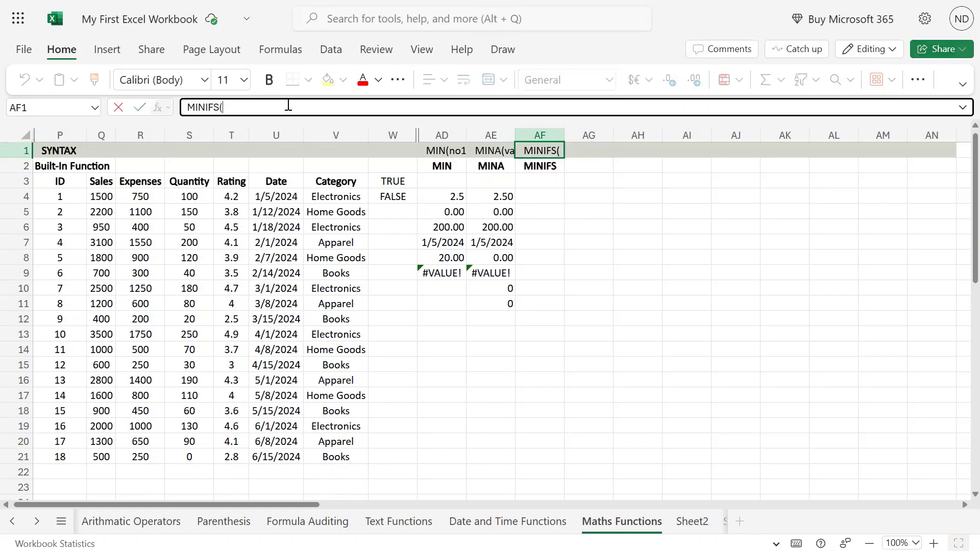
type("range")
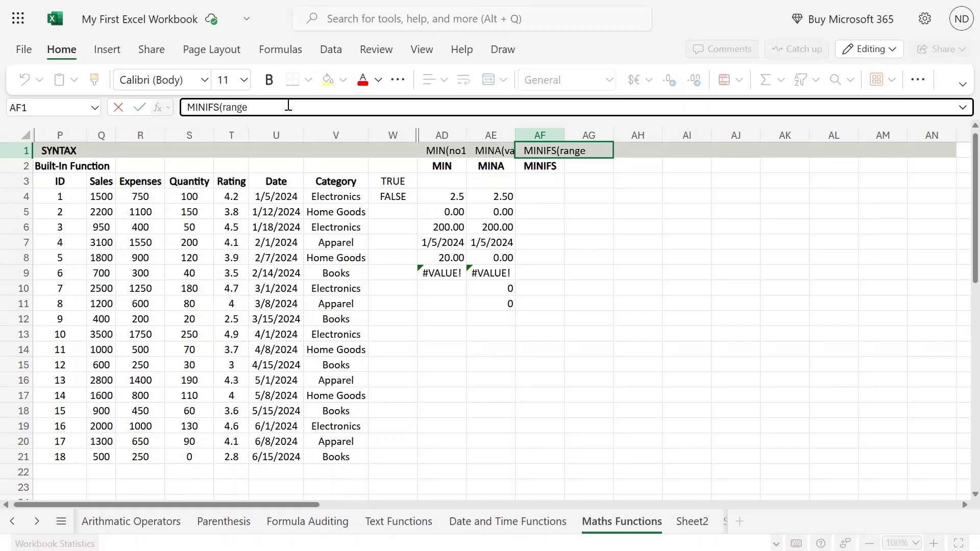
type(",cr1,cr1,")
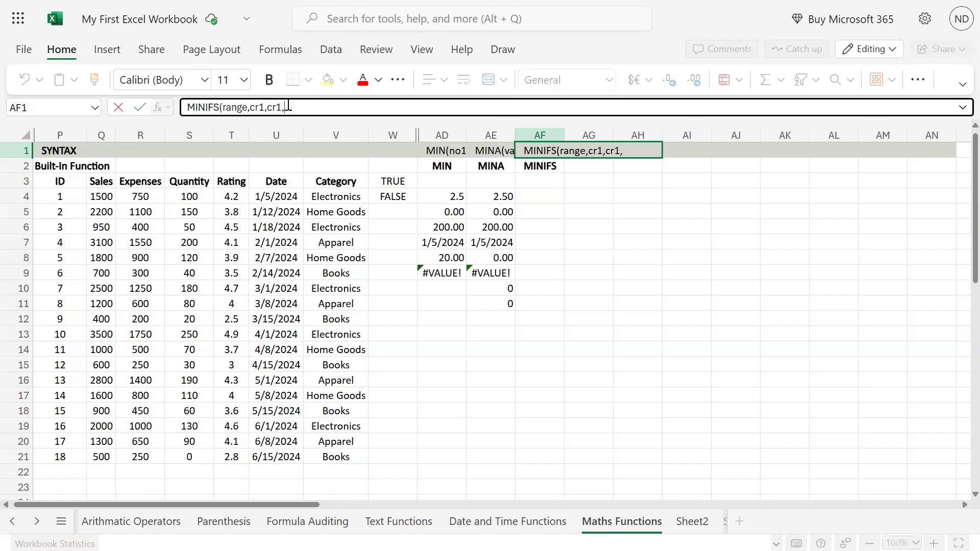
key("BackSpace")
key("BackSpace")
key("BackSpace")
type("1")
type("[")
type("c")
key("BackSpace")
key("BackSpace")
type(", cr2,c2, cr")
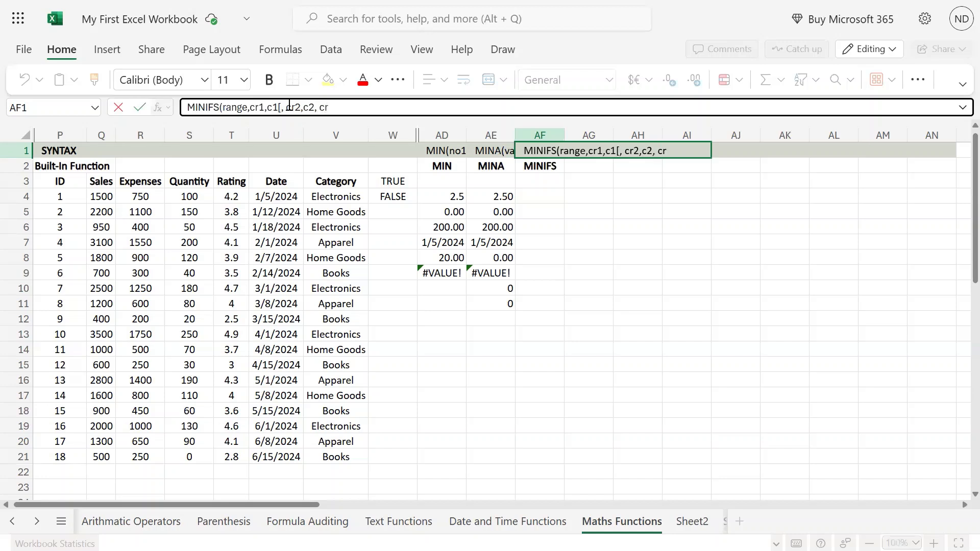
type("3, c3,...]")
left_click(489, 1)
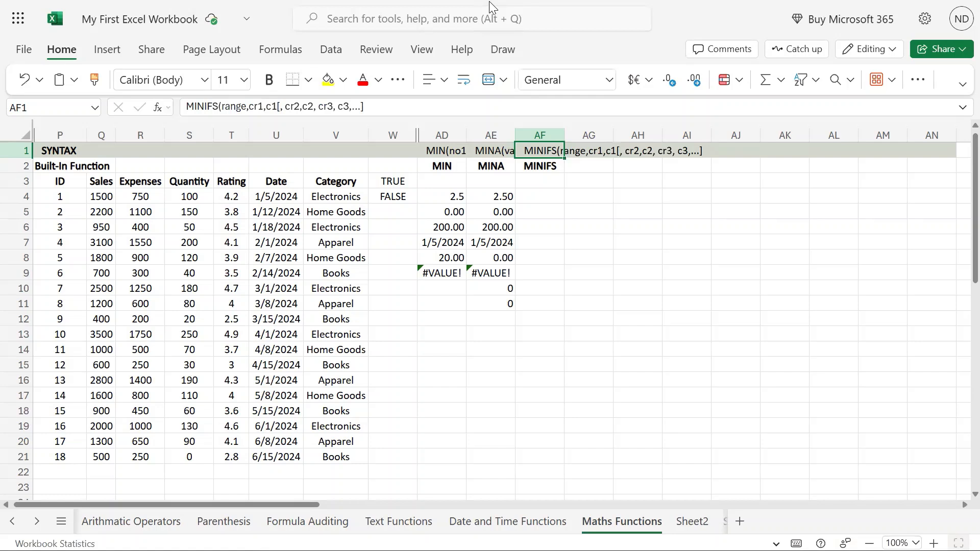
left_click(402, 106)
type(")")
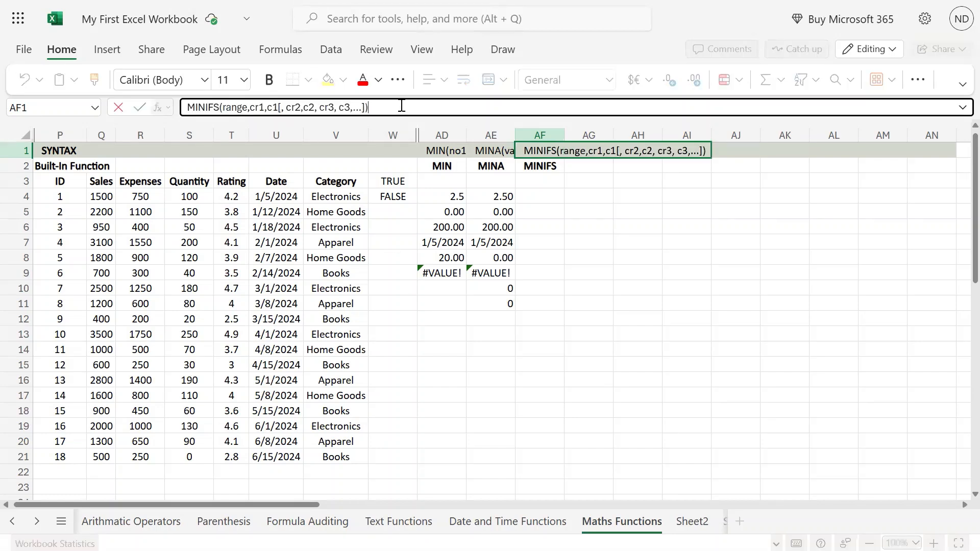
key("Return")
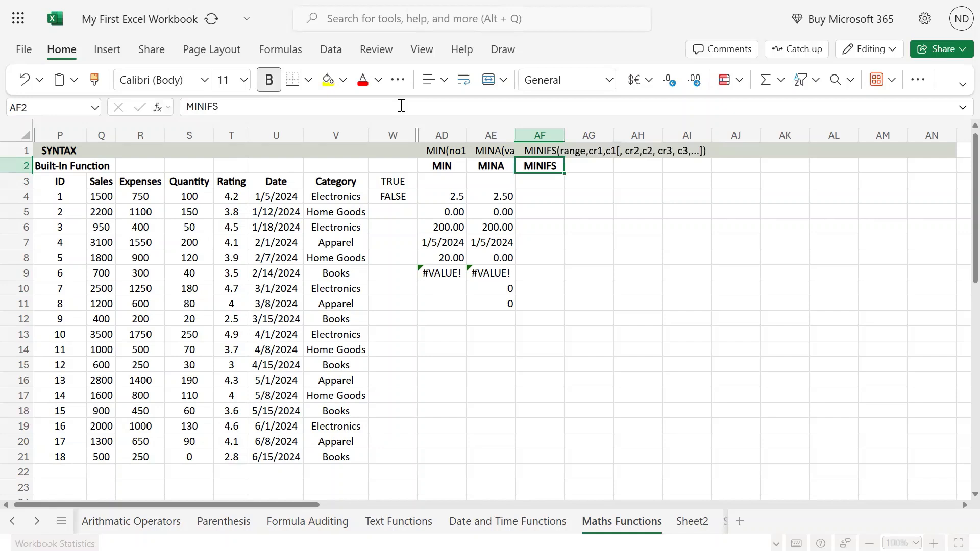
- Review the data table P3:V21, looking at the Sales values in Q9:Q12 and the Books category in V9
key("Up")
key("Down")
key("Down")
key("Down")
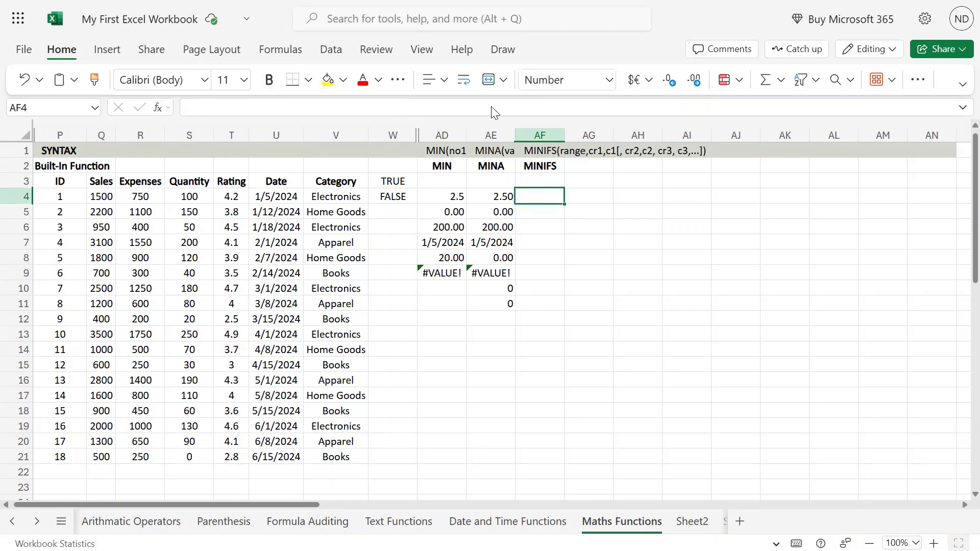
mouse_move(489, 1)
left_click_drag(70, 182, 341, 457)
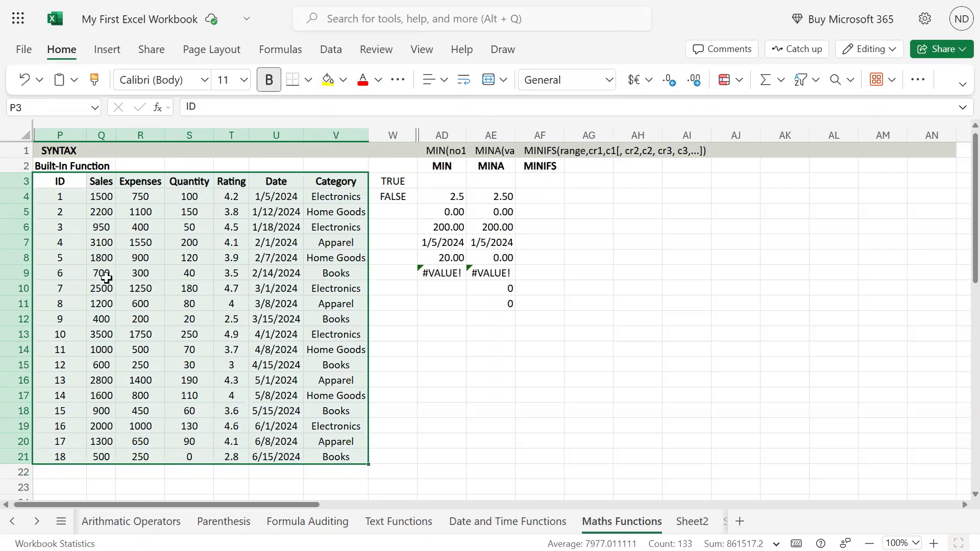
left_click_drag(107, 276, 111, 314)
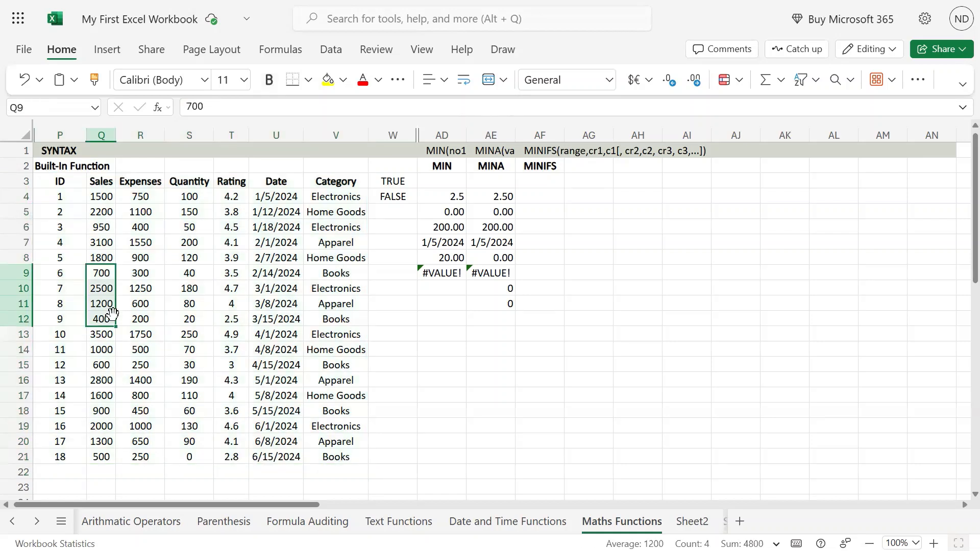
left_click(350, 274)
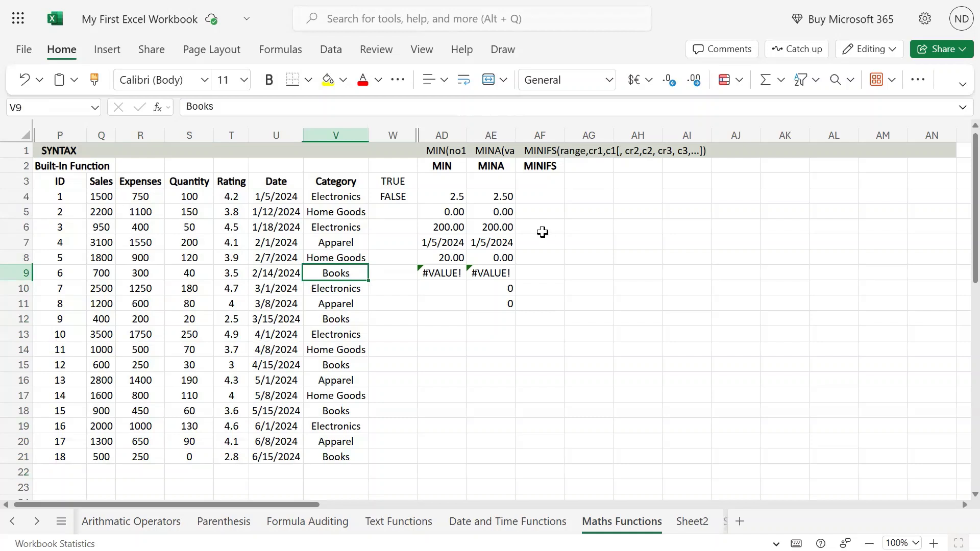
- Enter Books in cell AF13 as the category criterion
left_click(542, 194)
left_click(542, 322)
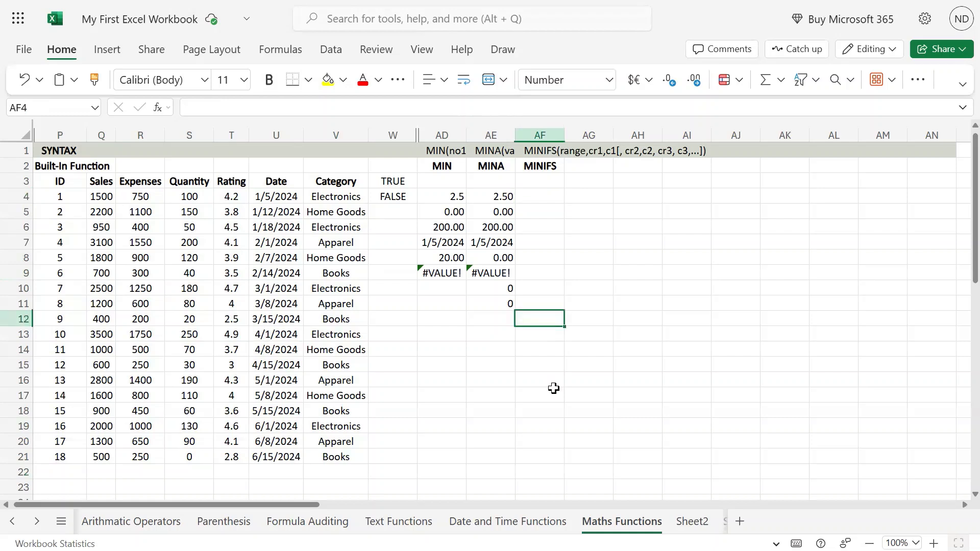
left_click(543, 336)
type("Books")
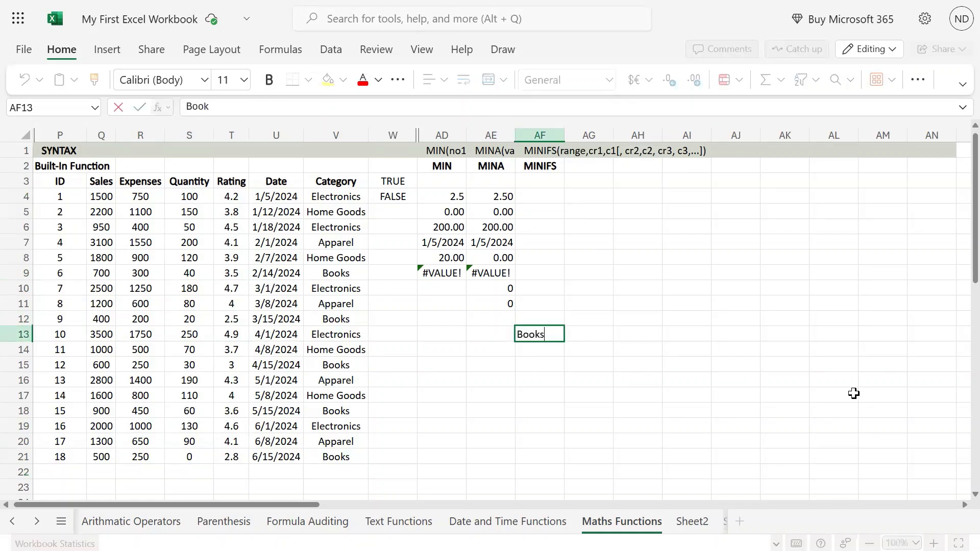
key("Return")
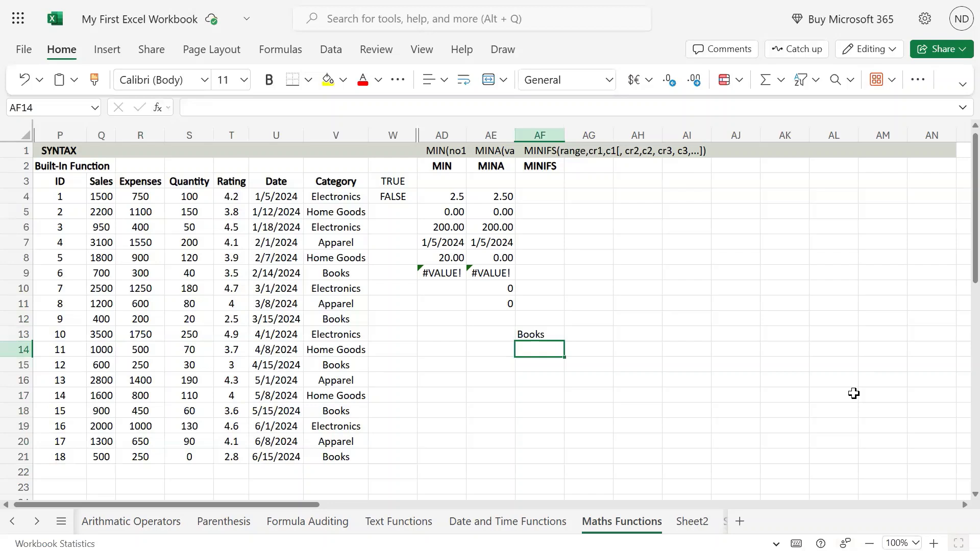
- Start a MINIFS formula in cell AF4 with the Sales values Q4:Q21 as the minimum range
key("Up")
key("Up")
key("Up")
key("Up")
key("Up")
key("Up")
key("Up")
key("Up")
key("Up")
key("Up")
key("Up")
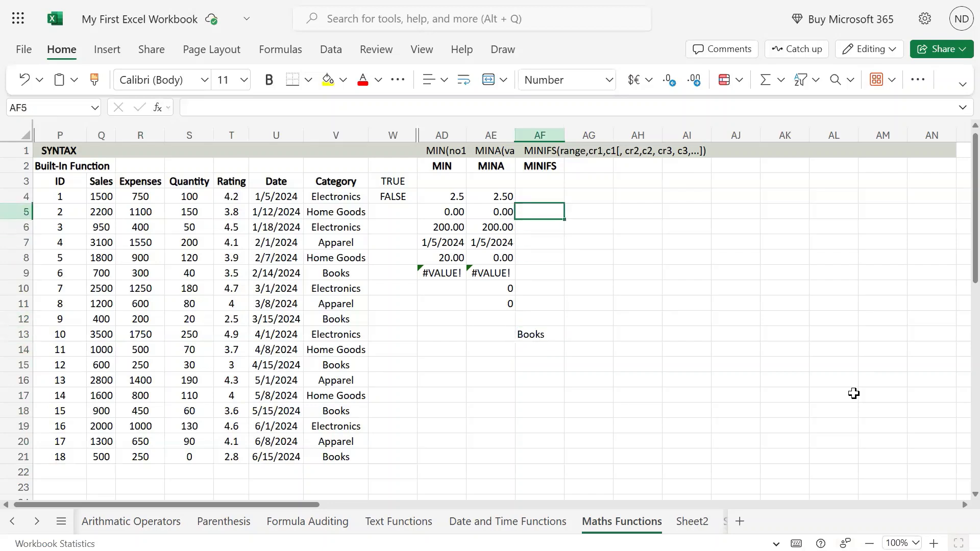
key("Down")
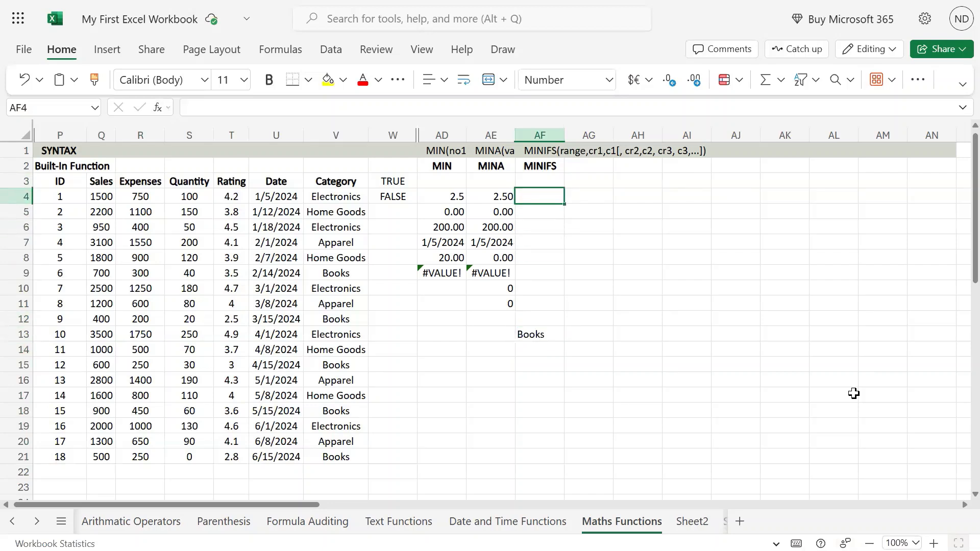
type("=")
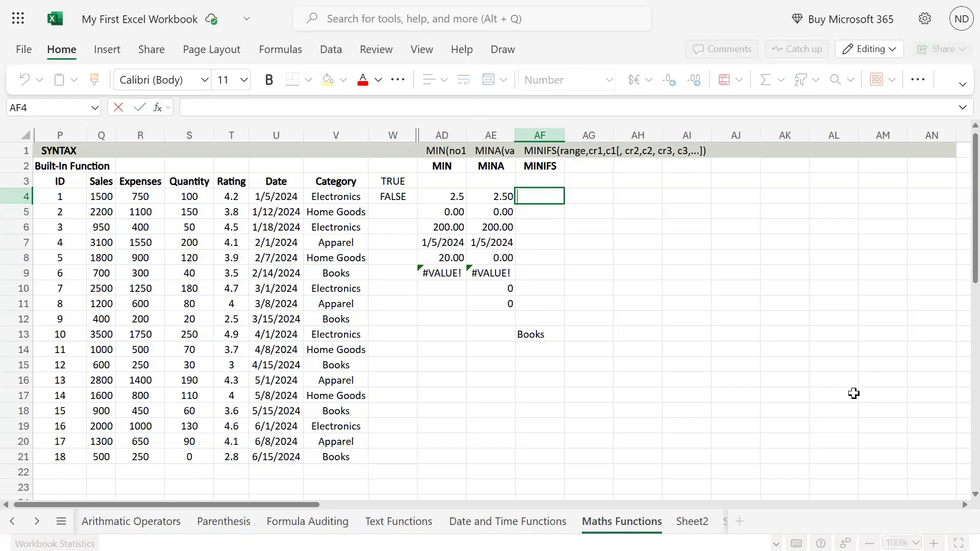
type("minifs")
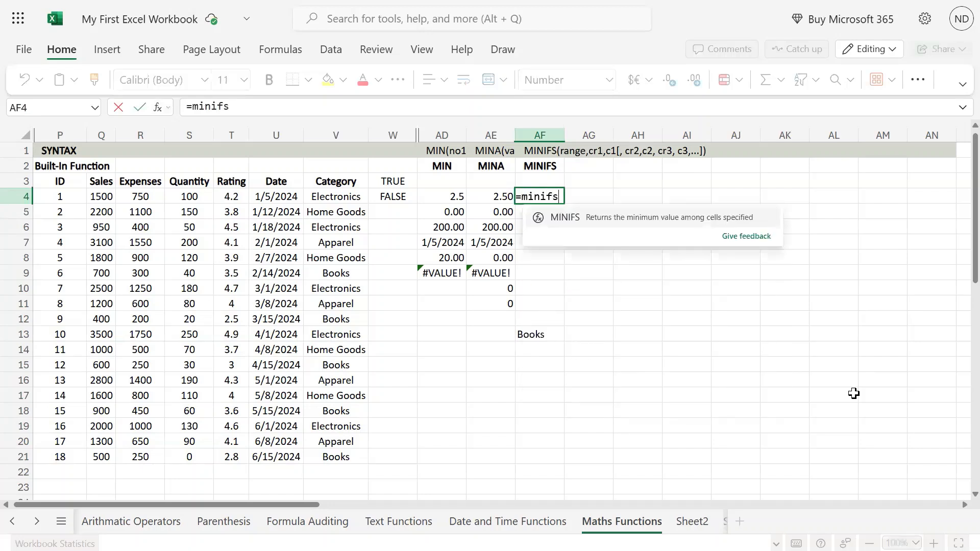
type("(")
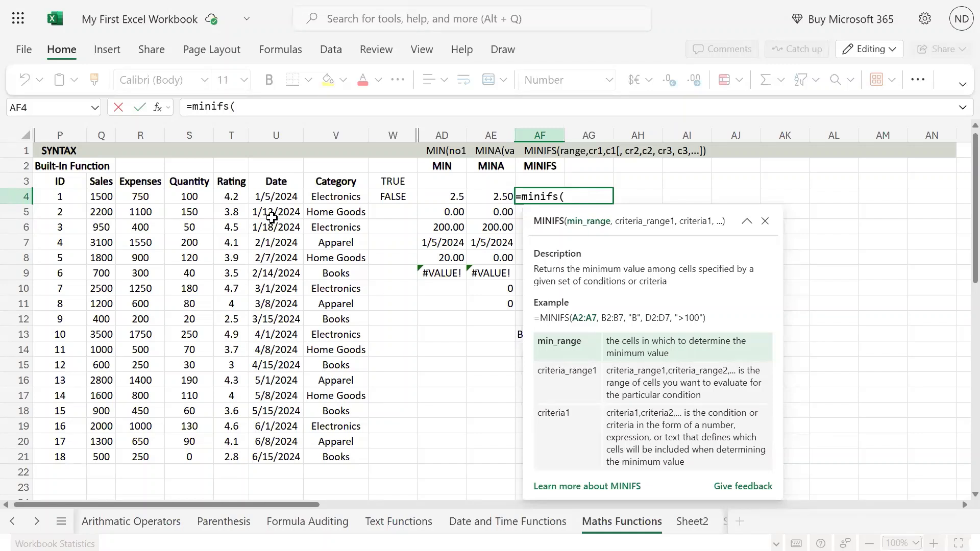
left_click_drag(106, 197, 109, 451)
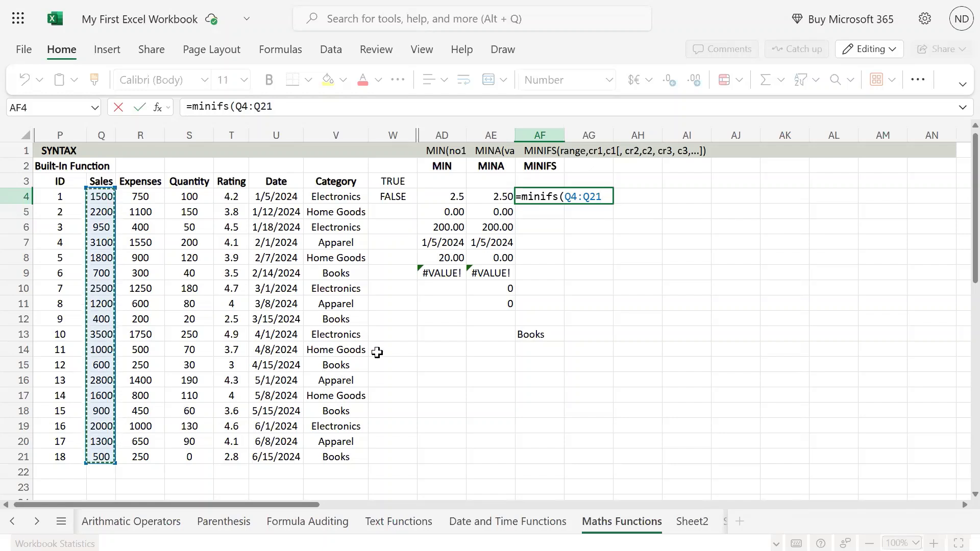
left_click(283, 106)
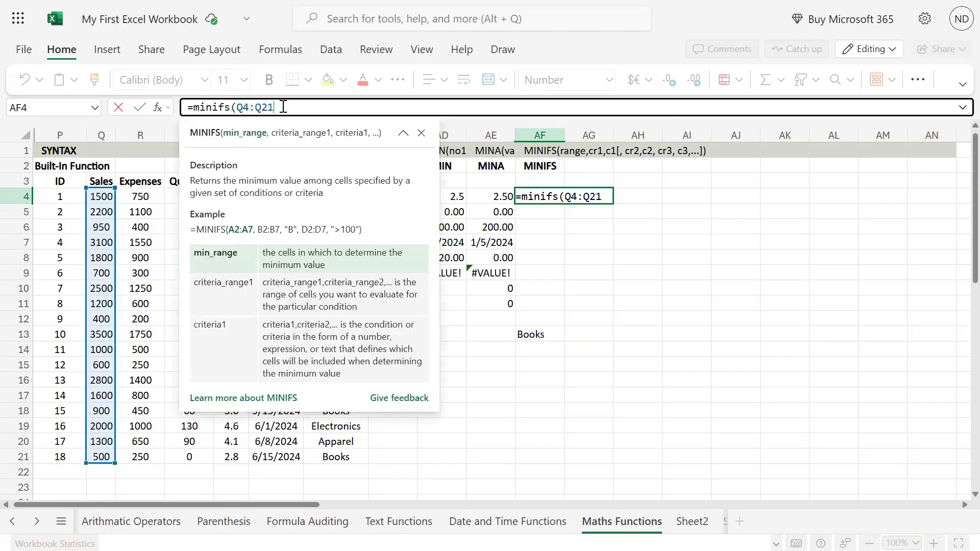
type(",")
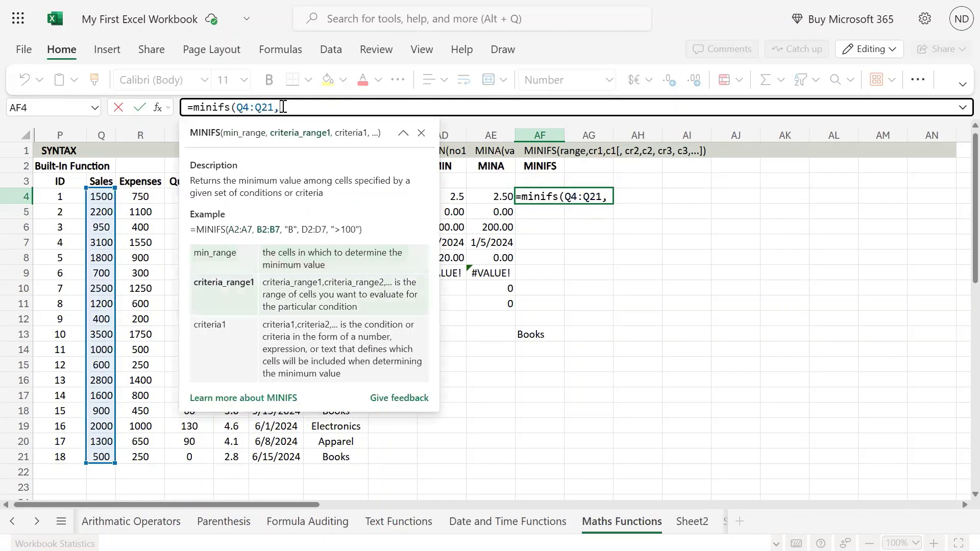
- Add the Category range V4:V21 and the criterion cell AF13 as the formula's first condition
left_click(559, 197)
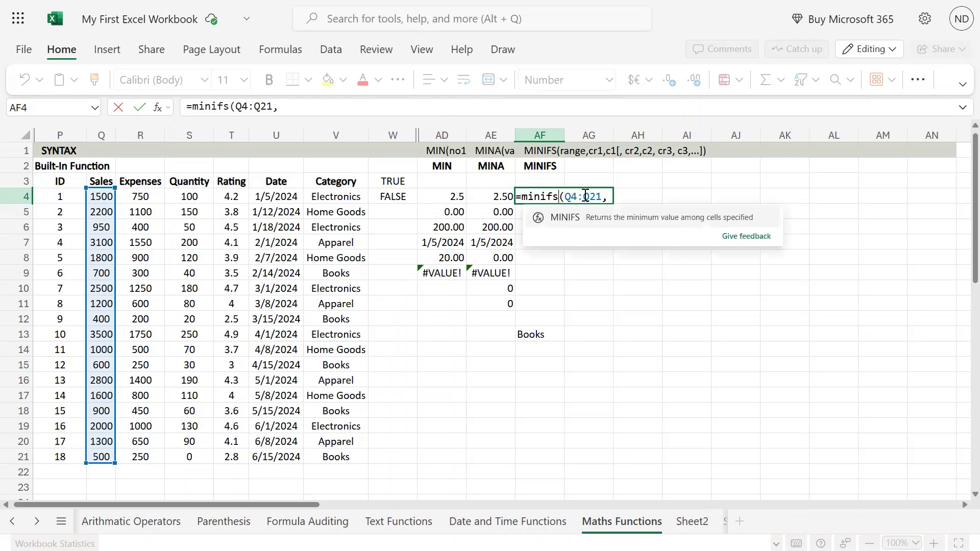
left_click(609, 197)
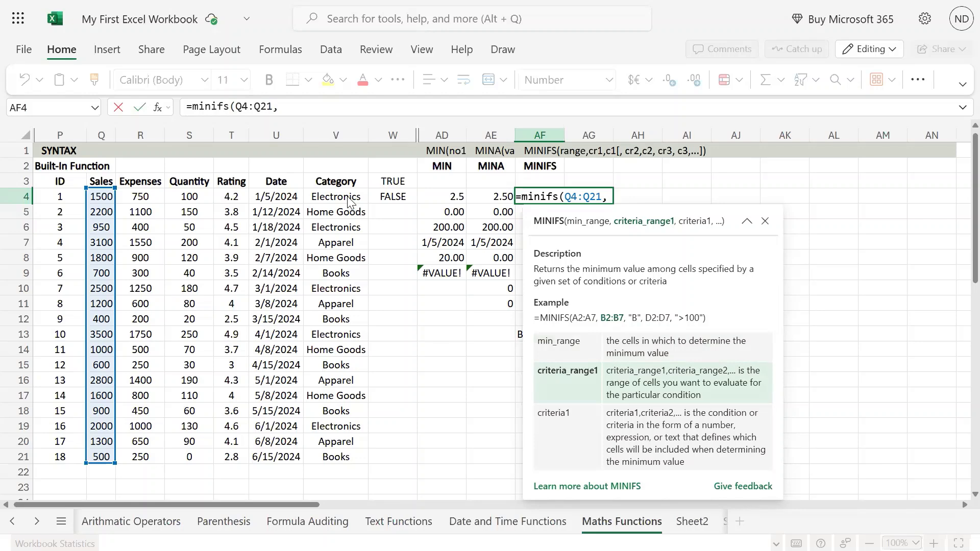
left_click_drag(348, 198, 338, 454)
type(",")
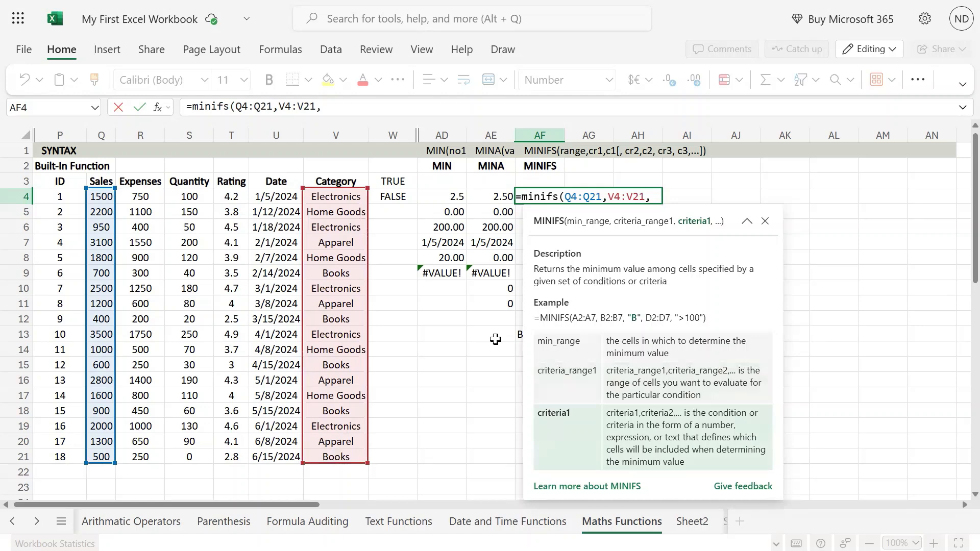
left_click(518, 334)
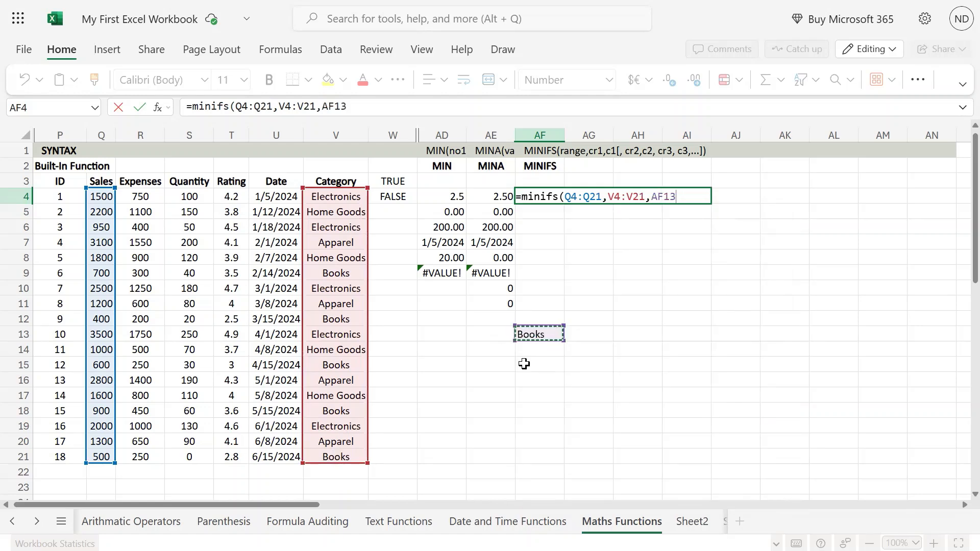
type(",")
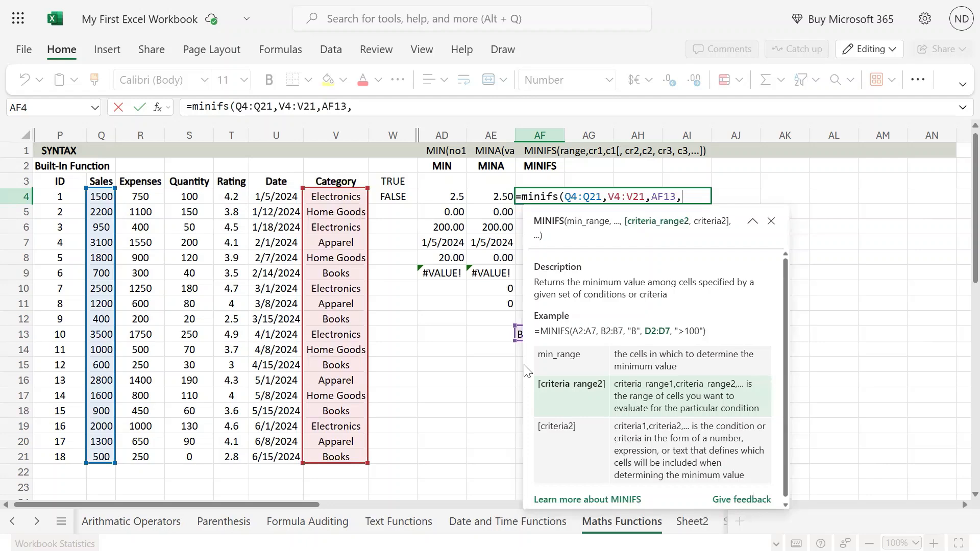
- Complete the MINIFS formula in AF4 with only the Category condition, removing the extra trailing comma
key("BackSpace")
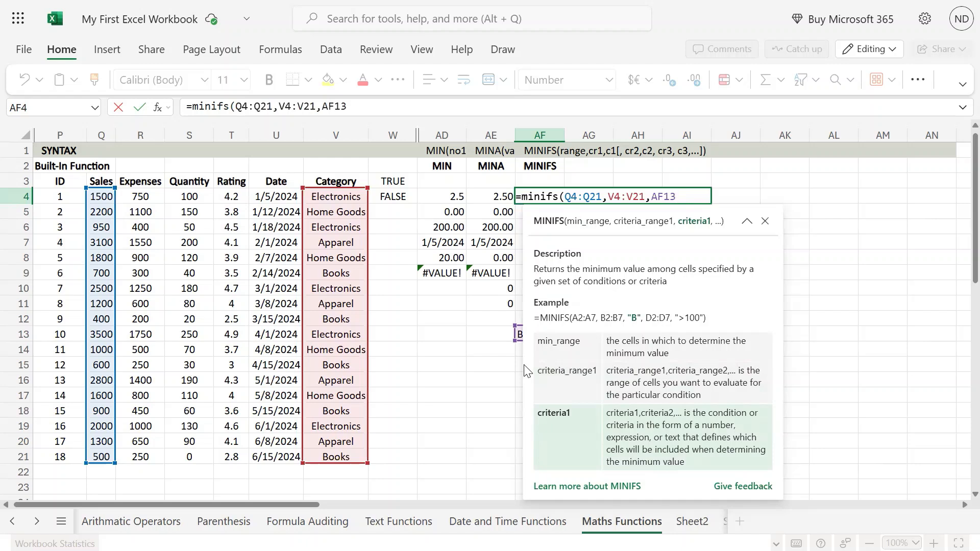
type(")")
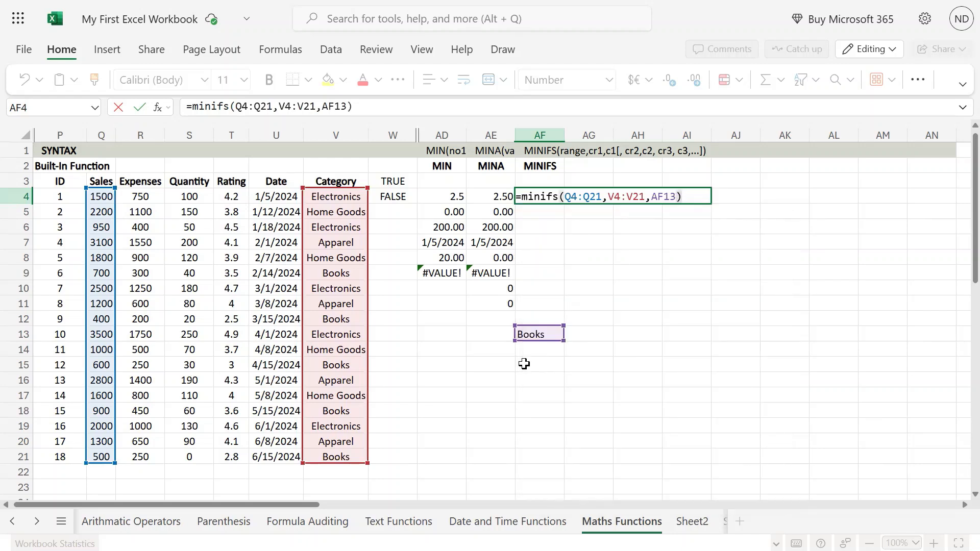
key("Return")
key("Up")
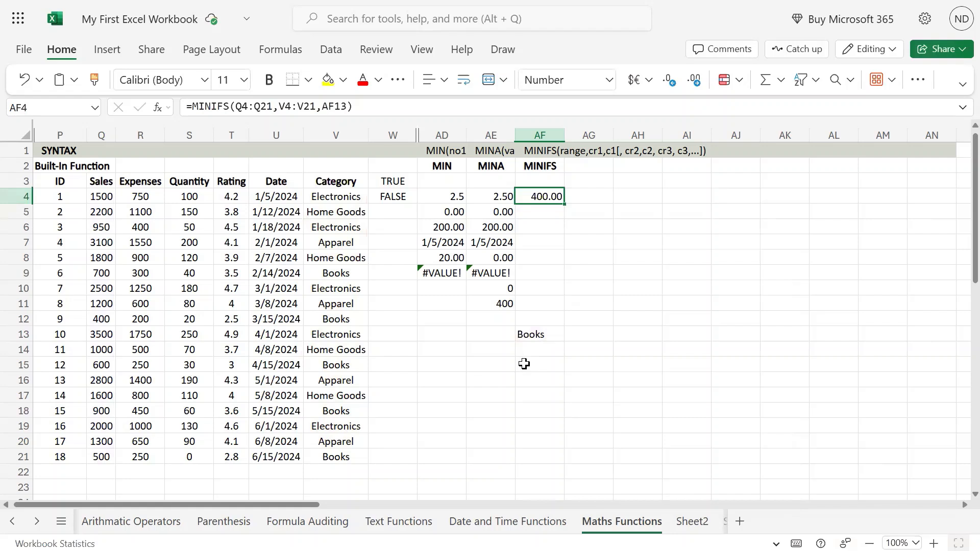
- Fill the Books cells V9, V12, V15, V18 and V21 in the Category column with yellow
left_click(342, 274)
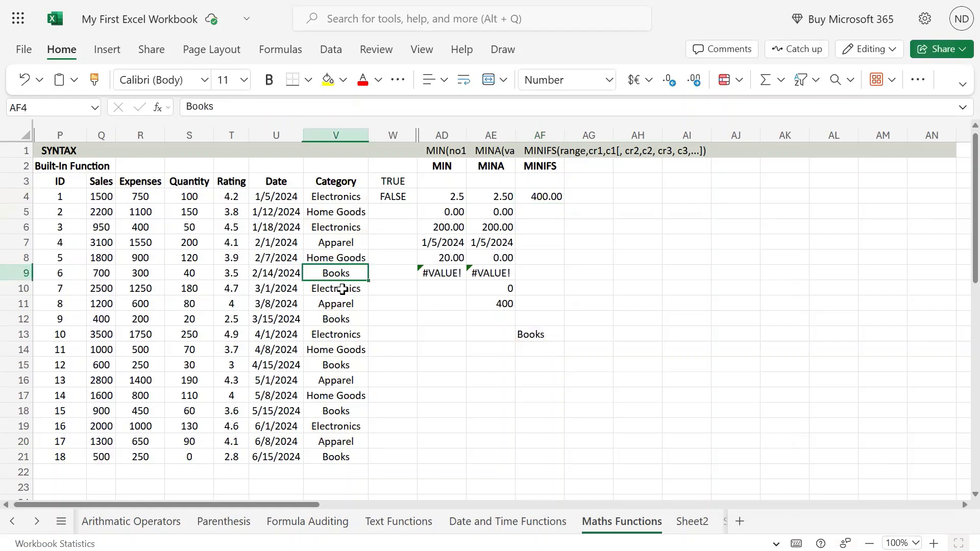
left_click(344, 320, "ctrl")
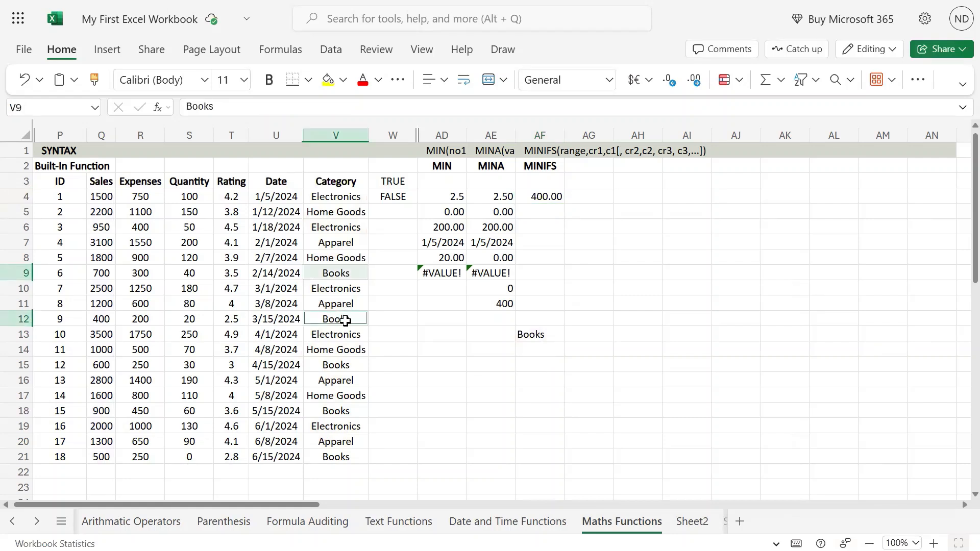
left_click(350, 368, "ctrl")
left_click(347, 411, "ctrl")
left_click(348, 455, "ctrl")
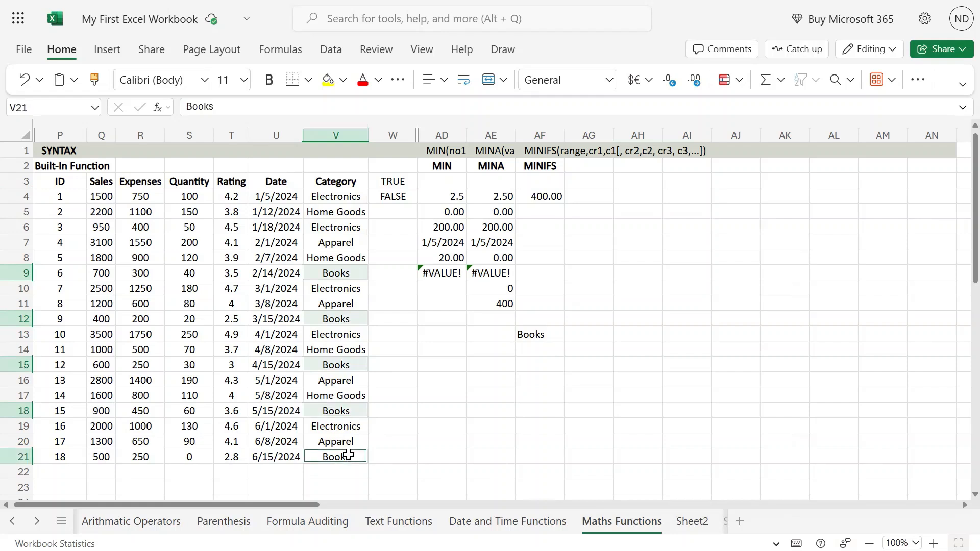
left_click(328, 81)
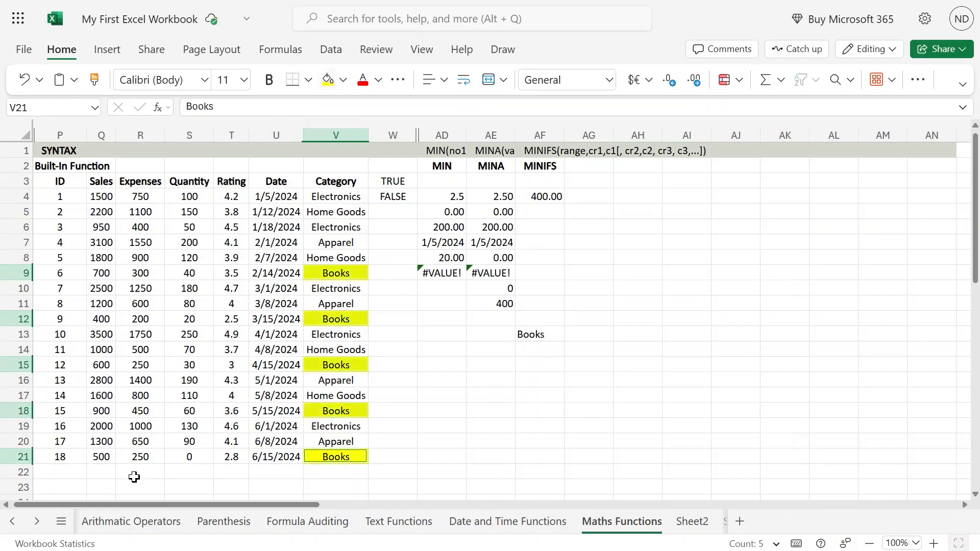
- Review the ranges referenced by the MINIFS formula in AF4 and its criterion cell AF13
left_click(544, 198)
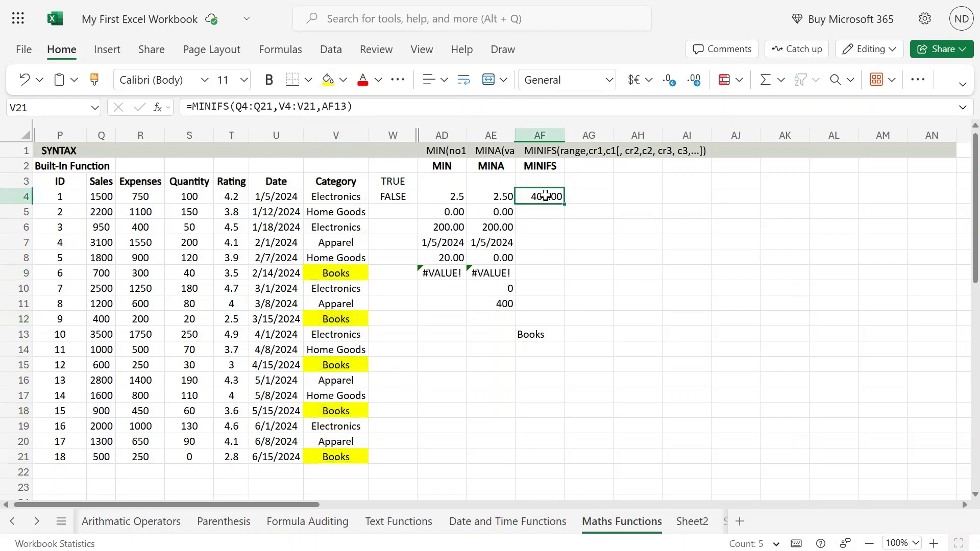
key("F2")
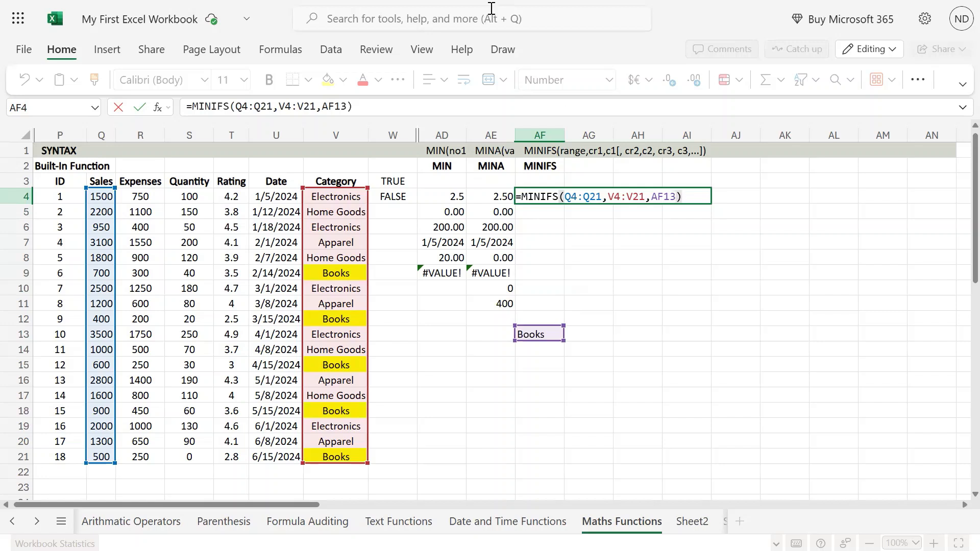
key("ctrl+Return")
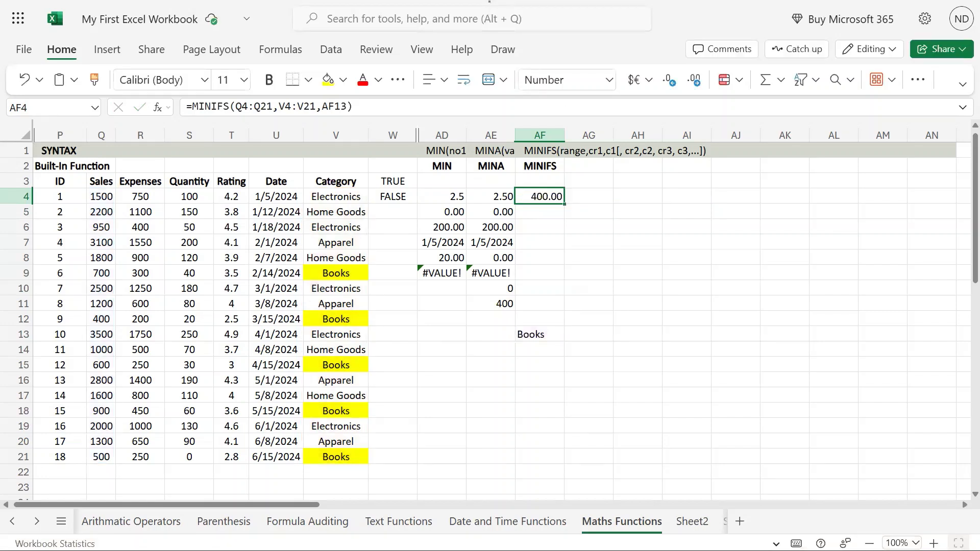
left_click(554, 335)
left_click(556, 197)
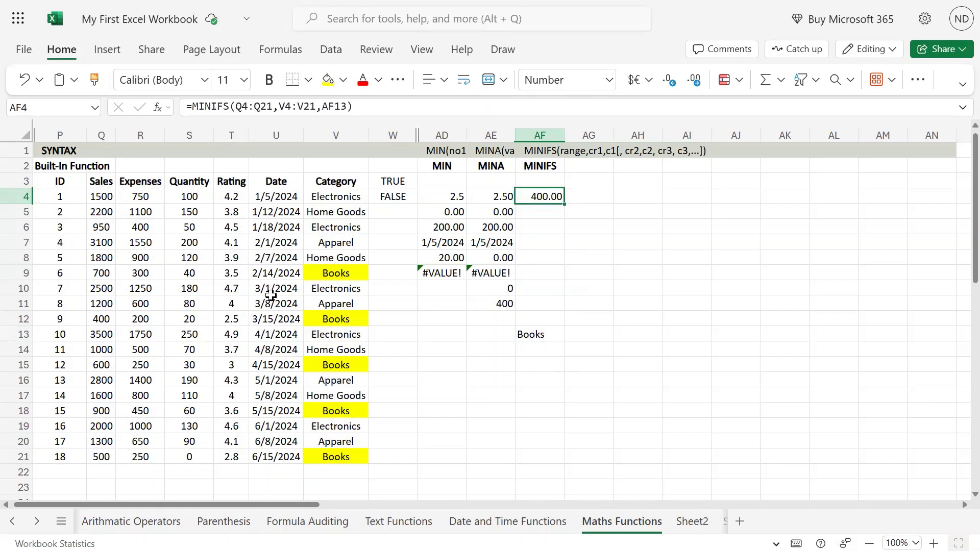
- Fill the Sales values of the Books rows, Q9, Q12, Q15, Q18 and Q21, with yellow
left_click(91, 274)
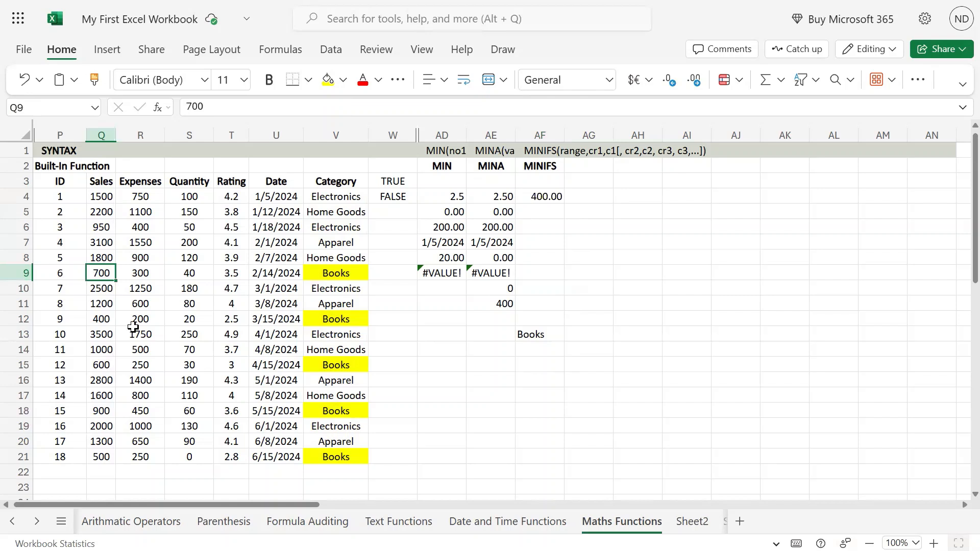
left_click(97, 320, "ctrl")
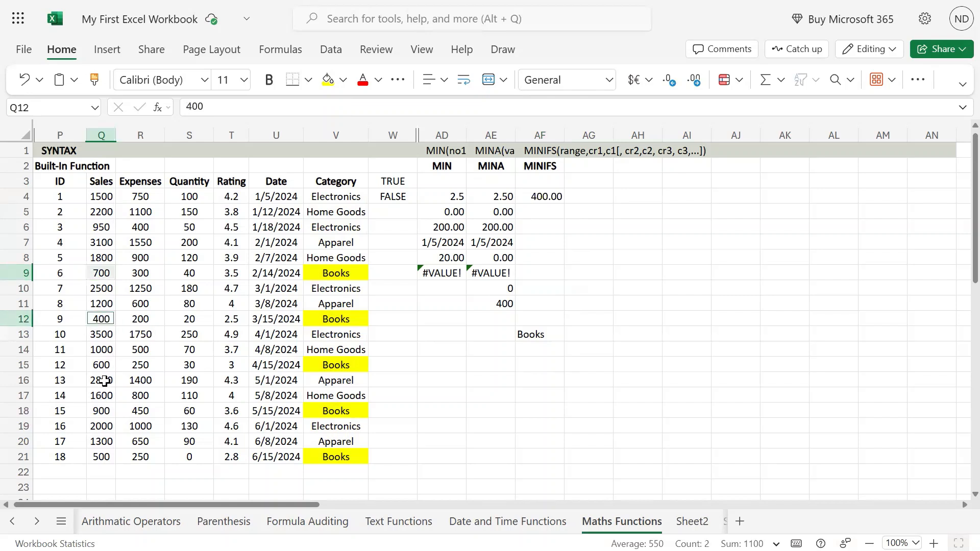
left_click(105, 364, "ctrl")
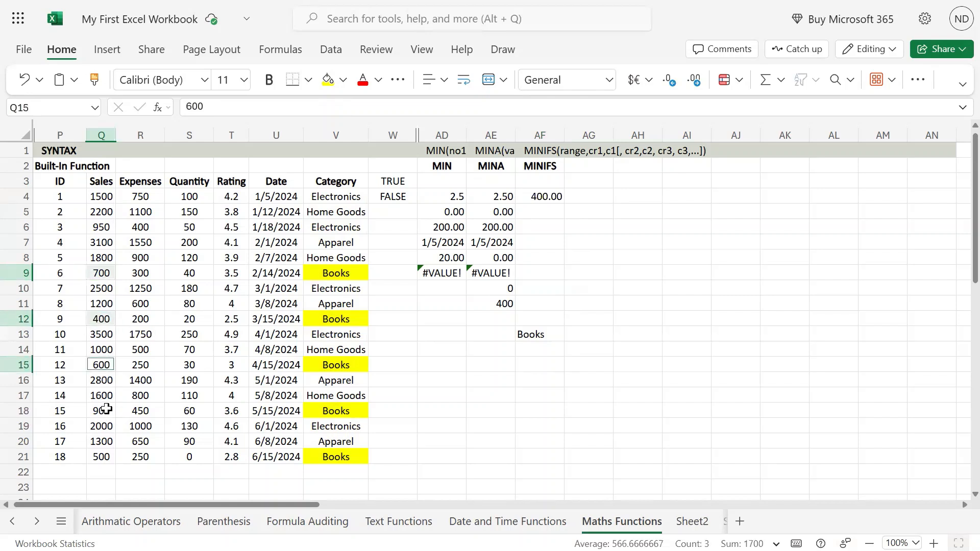
left_click(106, 409, "ctrl")
left_click(105, 457, "ctrl")
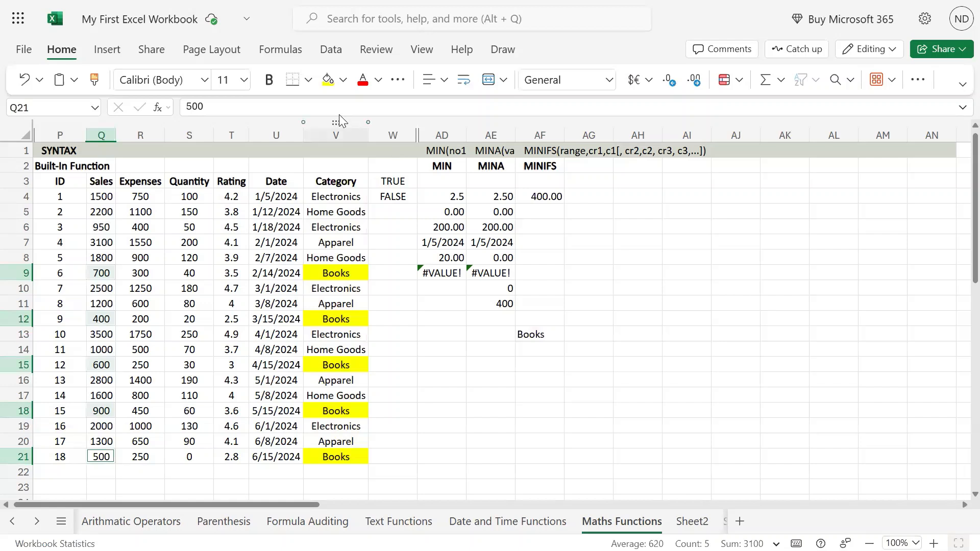
left_click(327, 80)
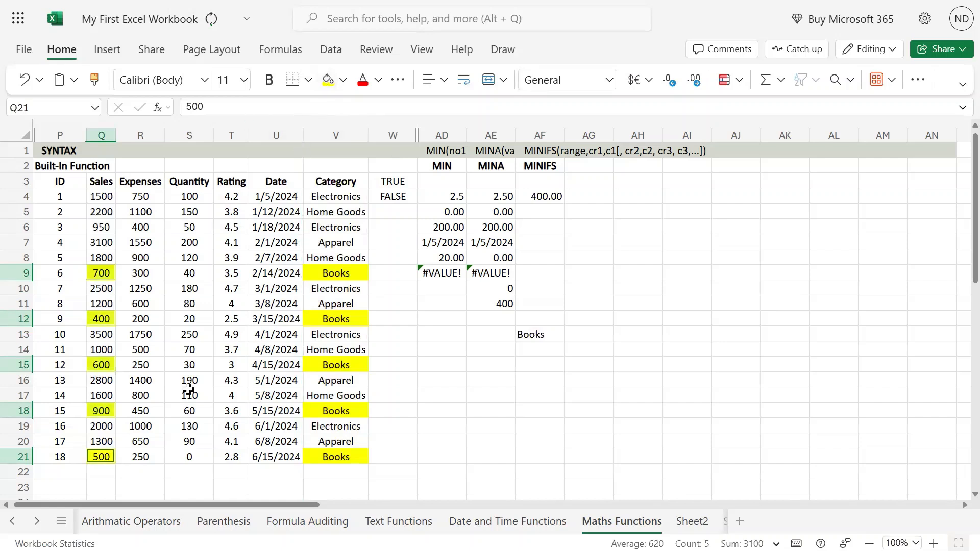
left_click(104, 320)
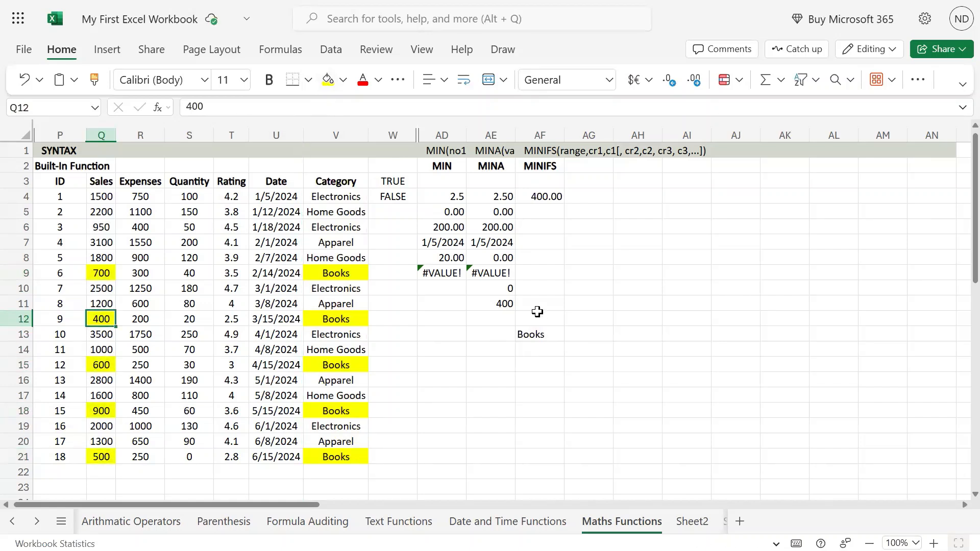
- Copy the MINIFS formula text from AF4 into AF5, keeping the same cell references
left_click(544, 203)
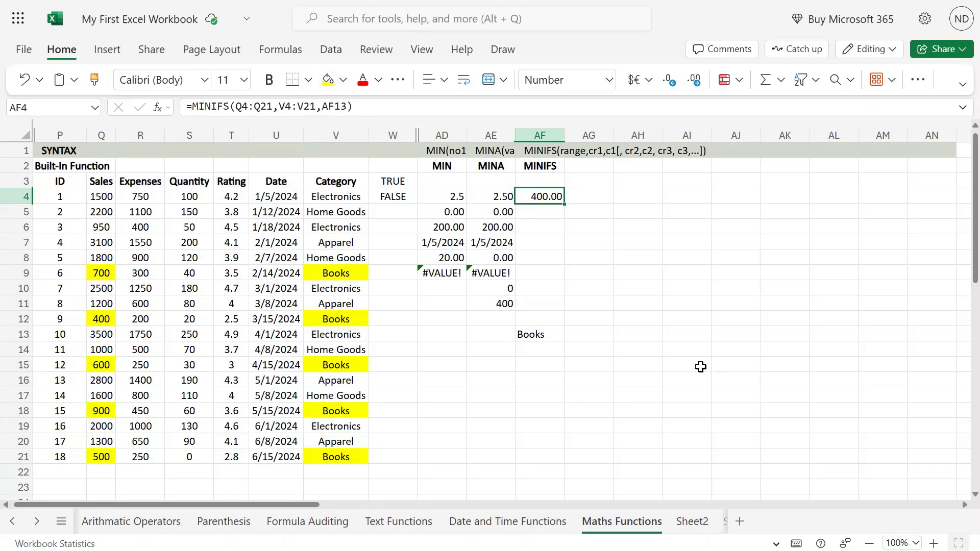
key("F2")
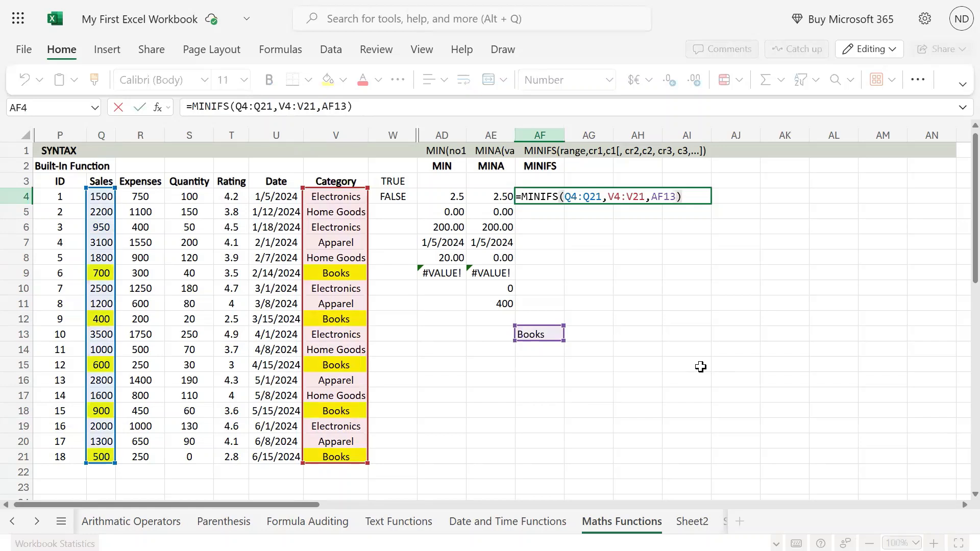
key("shift+Home")
key("ctrl+c")
key("Return")
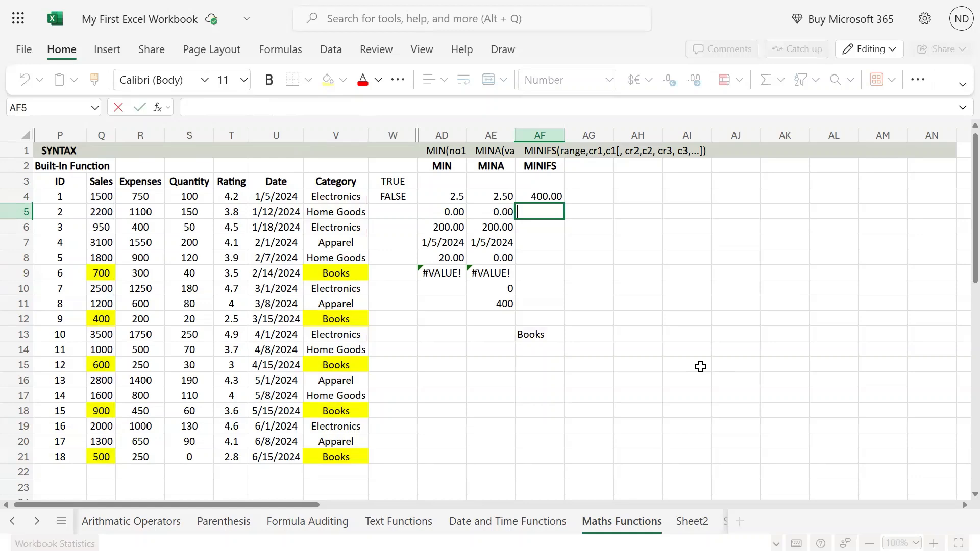
key("F2")
key("ctrl+v")
- Add a second condition to the AF5 formula: Rating range T4:T21 with the criterion ">3"
key("Left")
type(",")
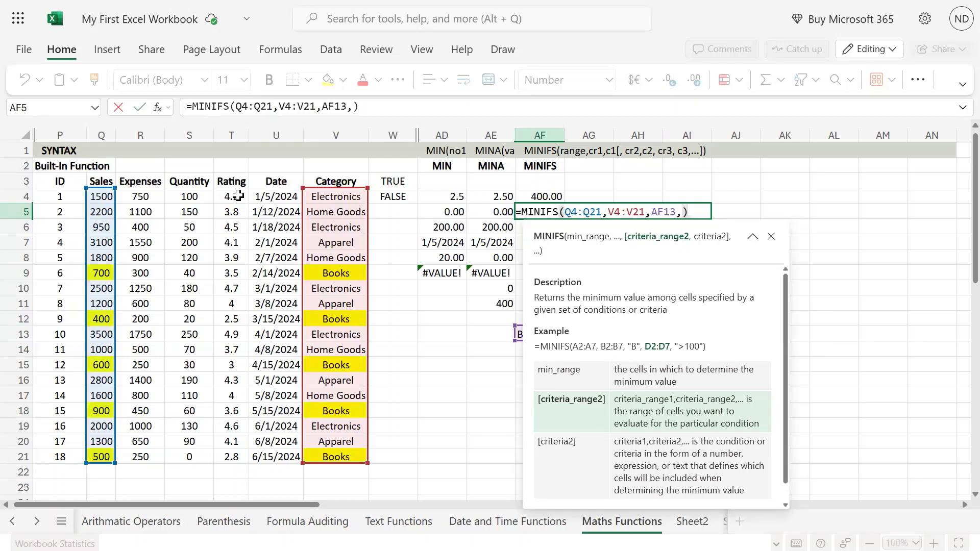
left_click_drag(238, 196, 234, 455)
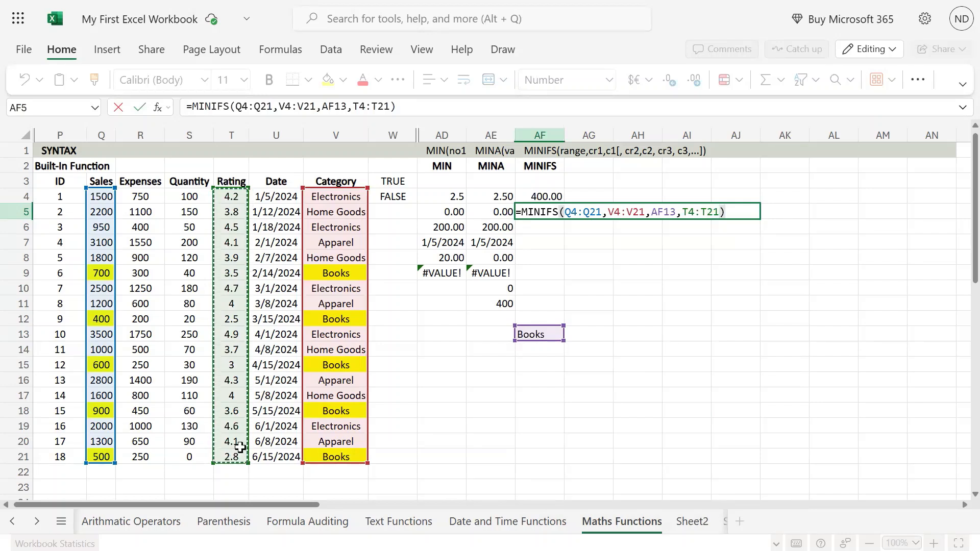
type(",\"")
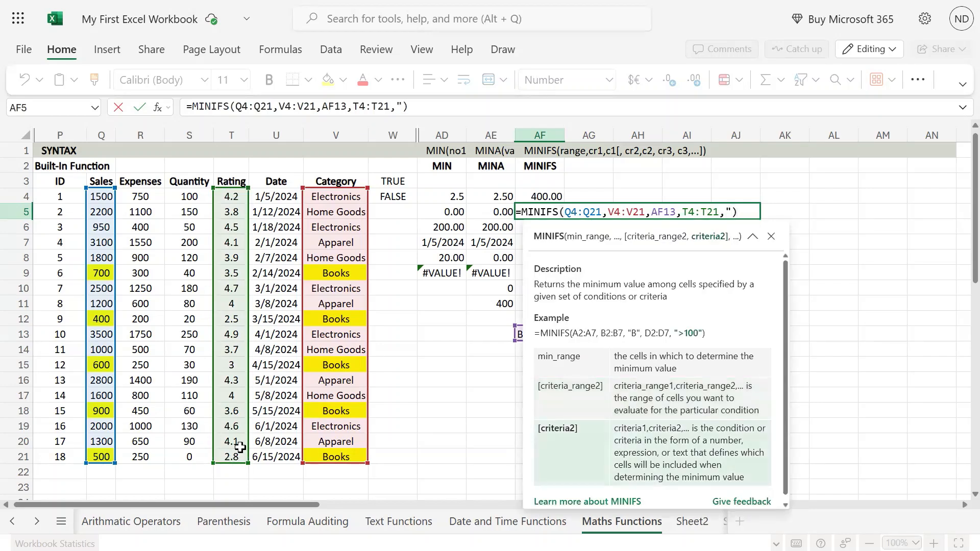
type(">3\")")
key("ctrl+Return")
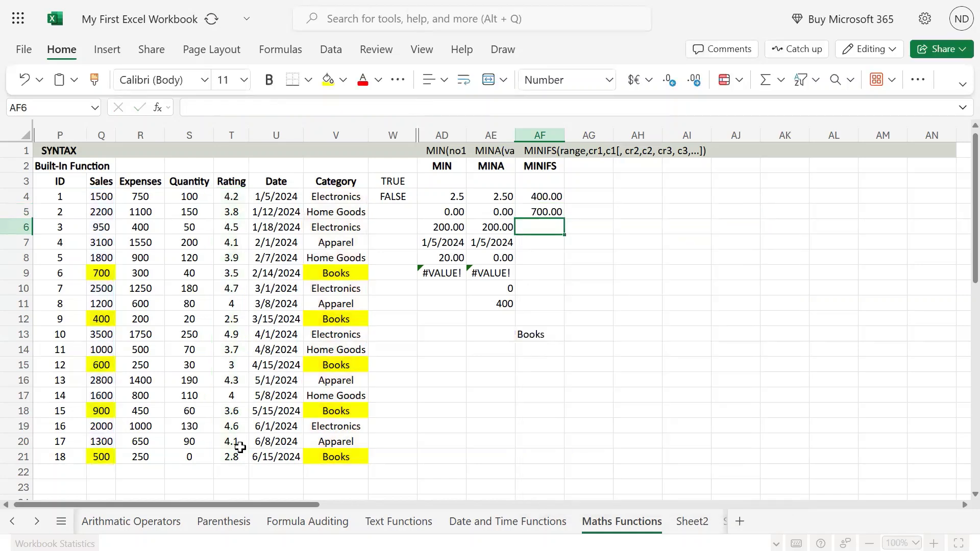
- Locate the Sales value in Q9 to compare it with the MINIFS result in AF5
key("Left")
key("Left")
key("Left")
key("Left")
key("Left")
key("Left")
key("Left")
key("Left")
key("Left")
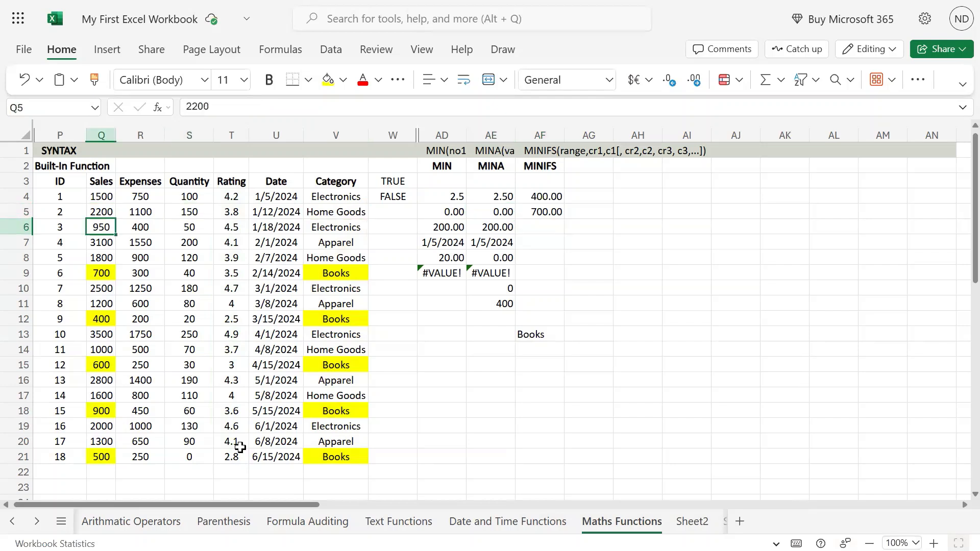
key("Down")
key("Down")
key("Down")
key("Down")
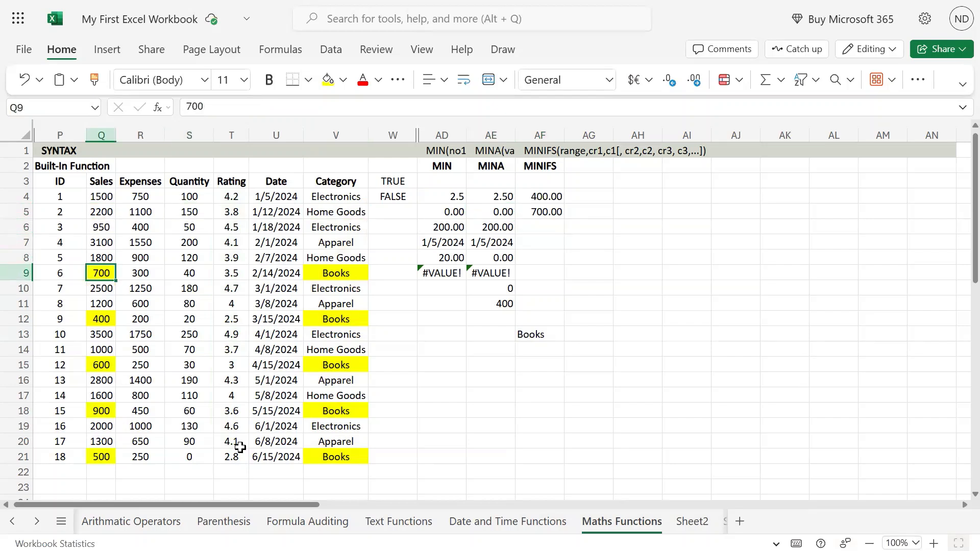
- Fill the ratings of the Books rows, T9, T12, T15, T18 and T21, with yellow
left_click(238, 271)
left_click(241, 320, "ctrl")
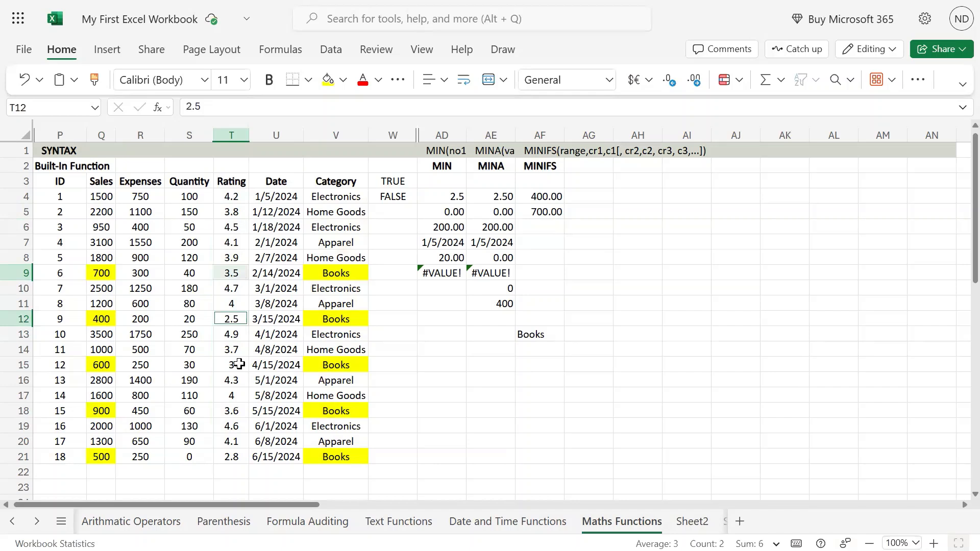
left_click(239, 364, "ctrl")
left_click(240, 410, "ctrl")
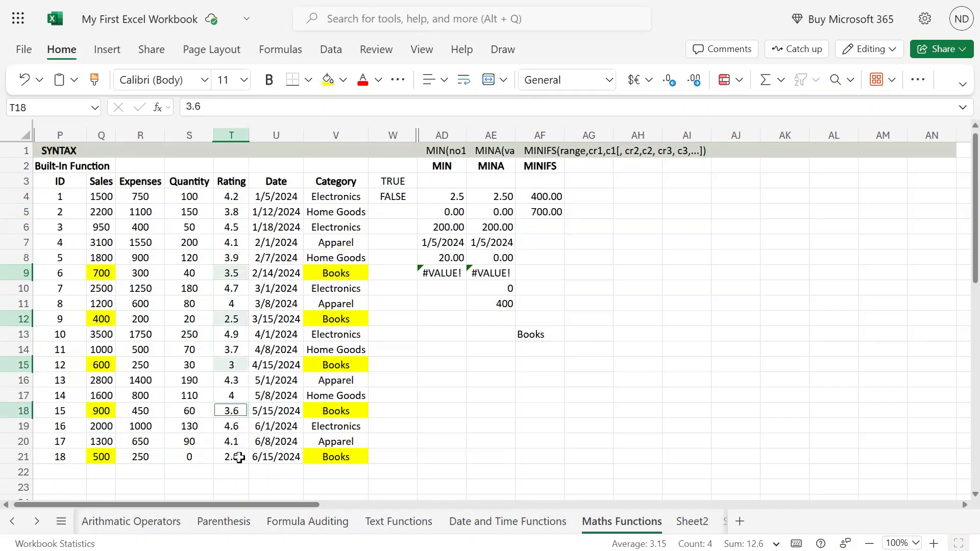
left_click(240, 457, "ctrl")
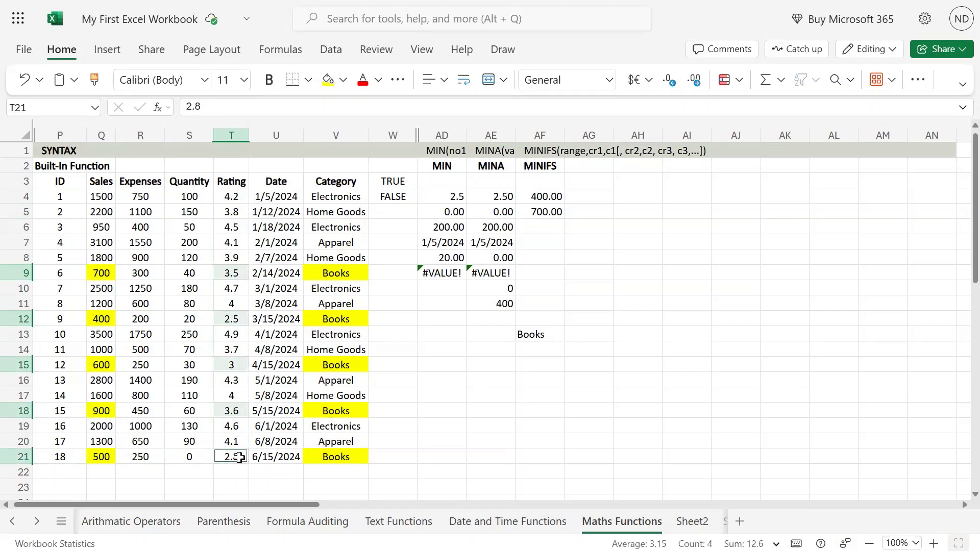
left_click(327, 80)
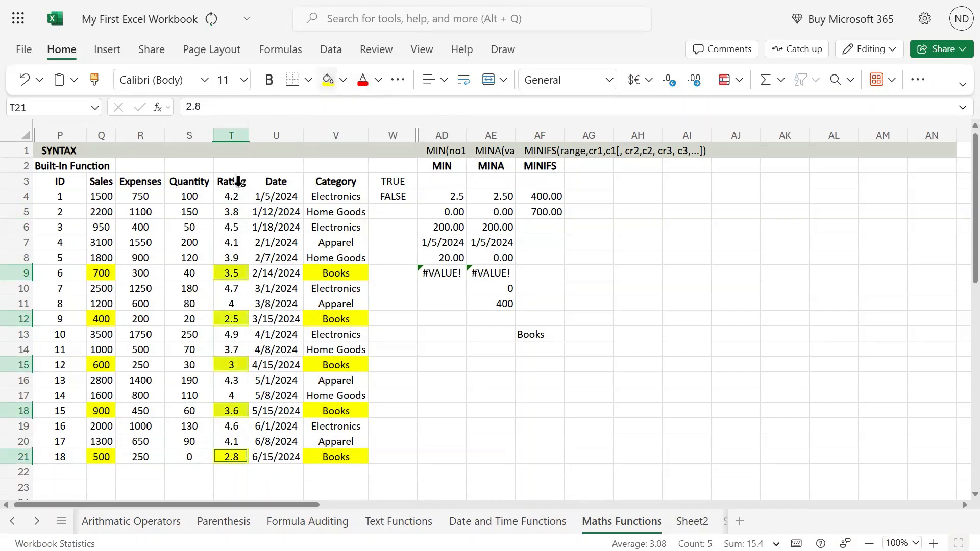
- Check the ratings in T12 and T15 and the Sales value in Q15 against the AF5 formula's conditions
left_click(233, 317)
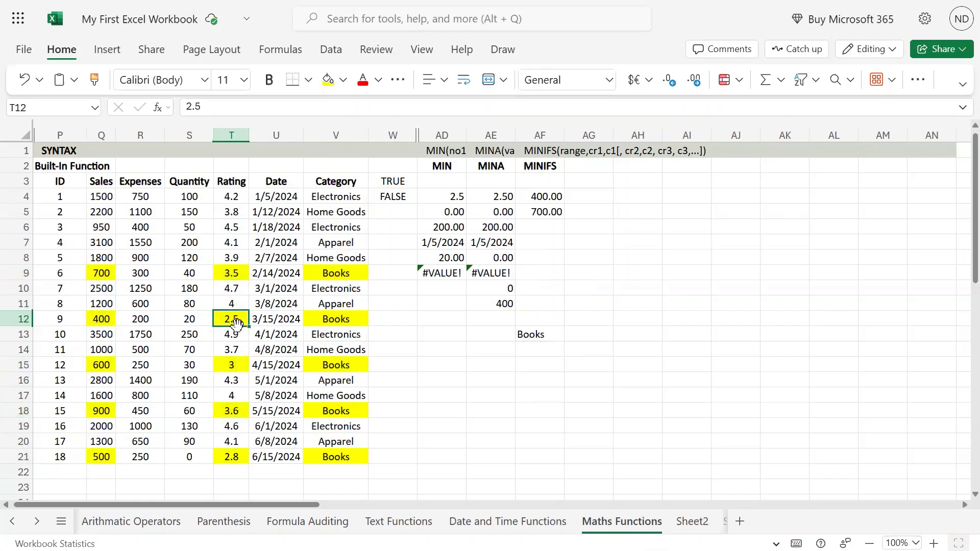
left_click(548, 214)
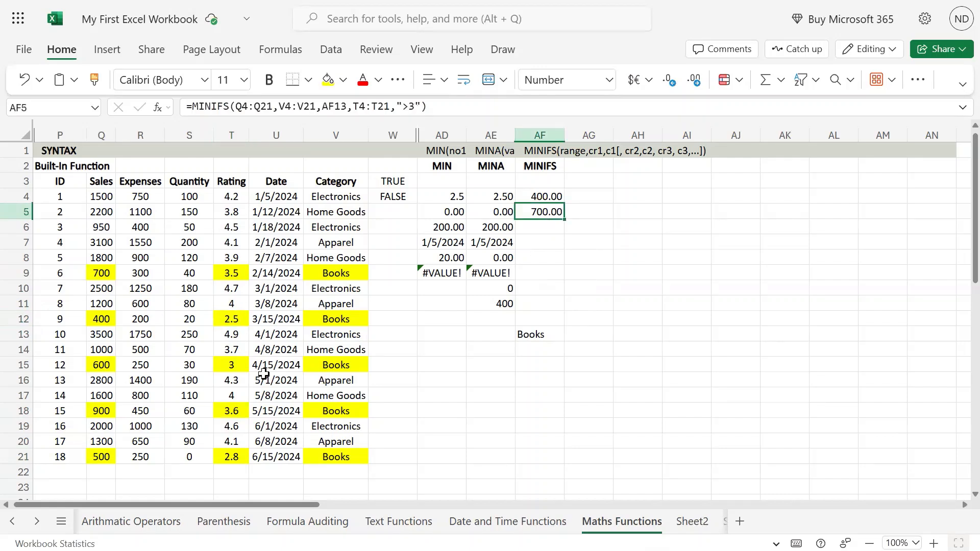
left_click(228, 365)
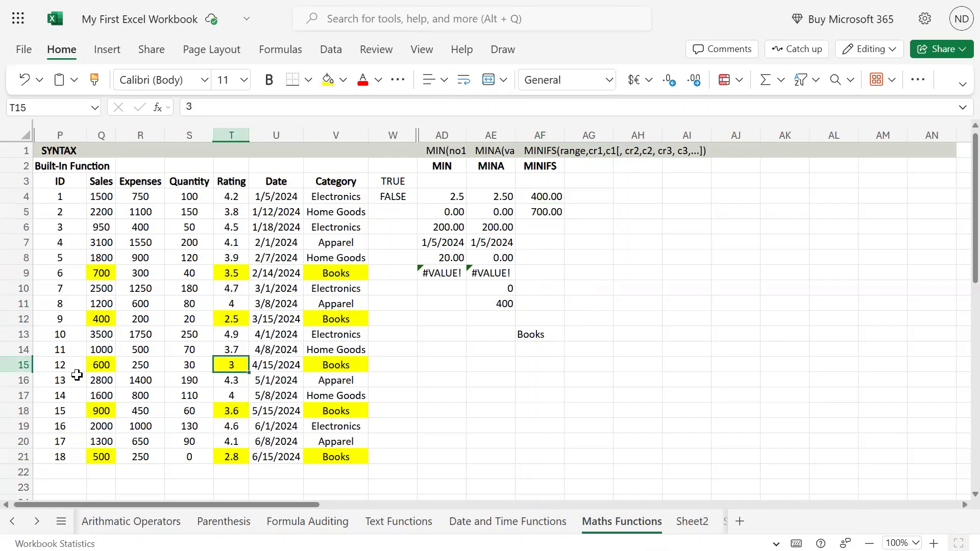
left_click(93, 368)
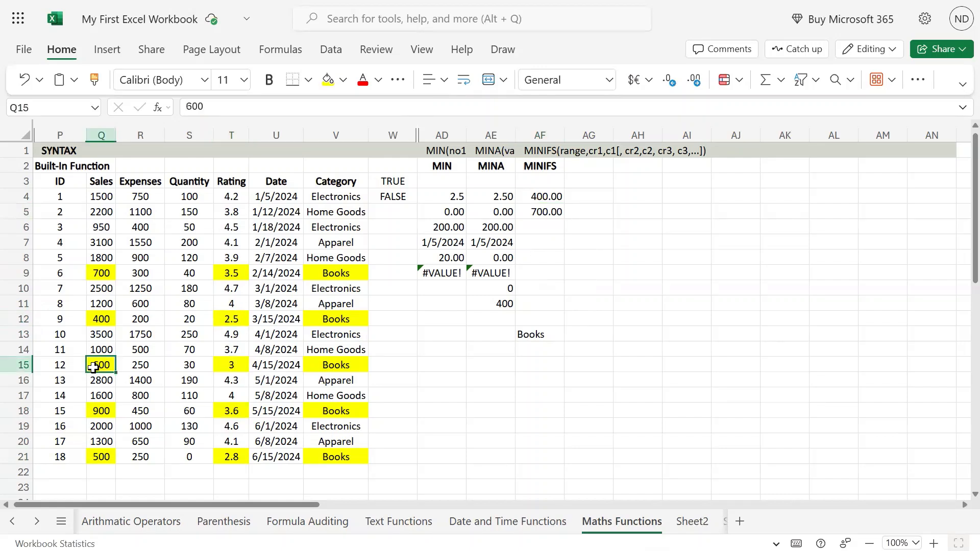
left_click(231, 366)
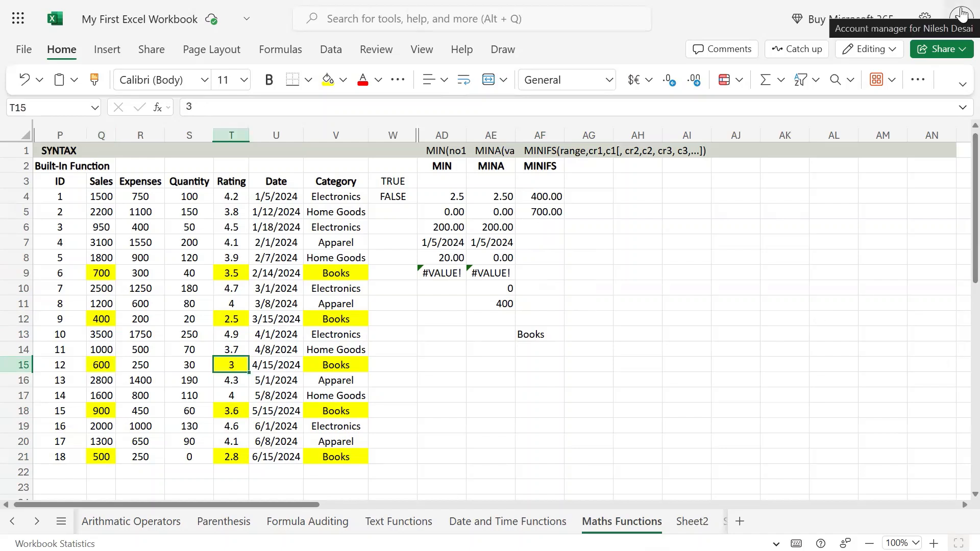
- Try a rating of 3.1 in T15 to test the MINIFS formula in AF5, and undo the change
type("3.1")
key("Return")
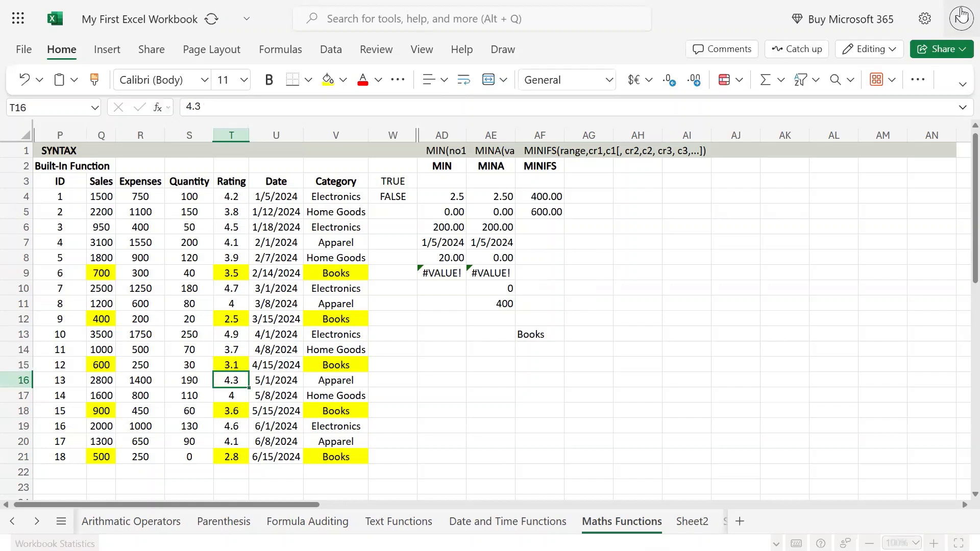
left_click(544, 214)
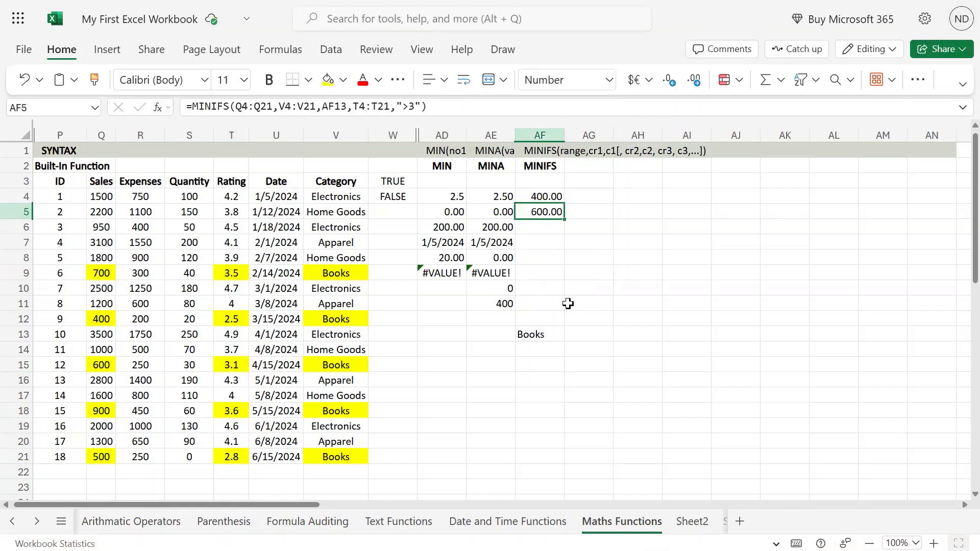
key("ctrl+z")
- Check the row with ID 6 and its rating in T9 against the AF5 formula's conditions
left_click(82, 279)
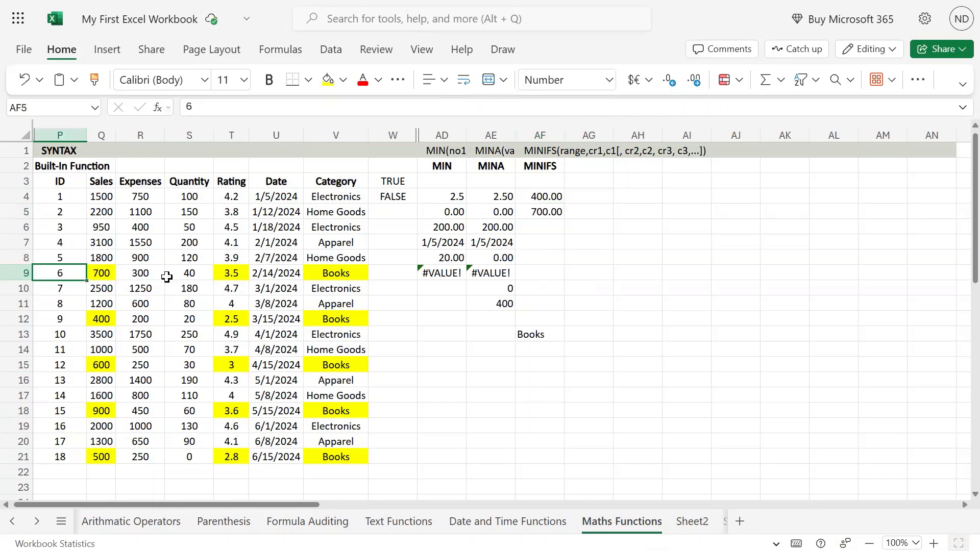
left_click(227, 275)
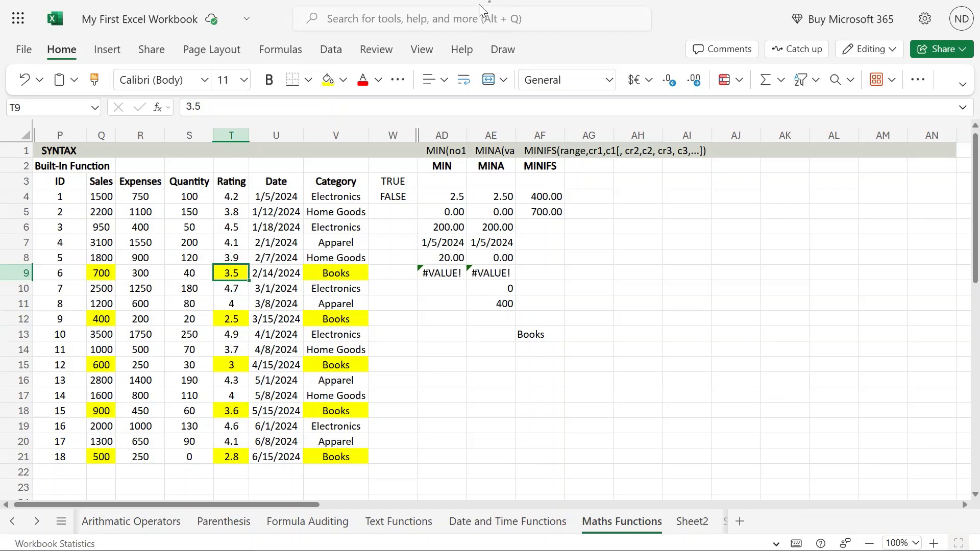
- Copy the MINIFS formula text from AF5 into AF9, shortening the Rating criteria range to T4:T15
left_click(556, 212)
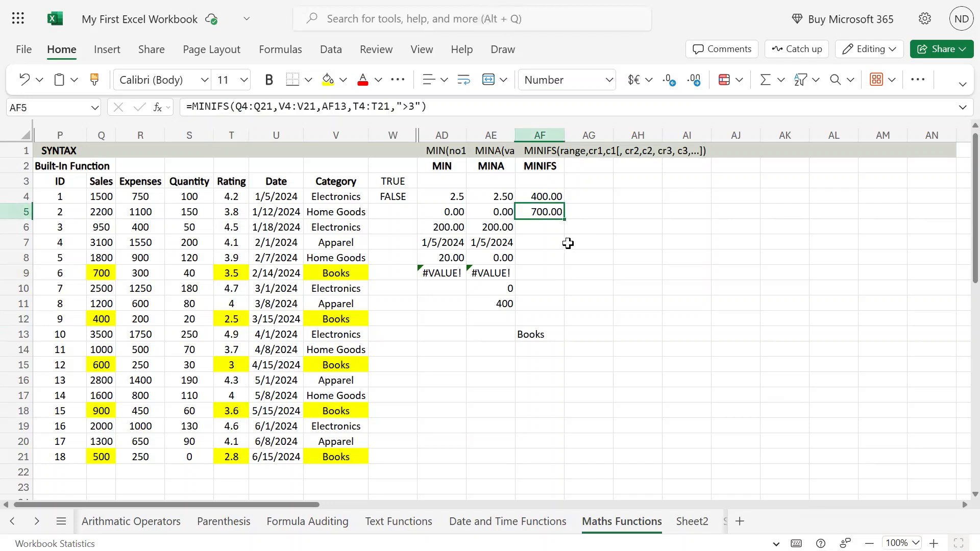
key("F2")
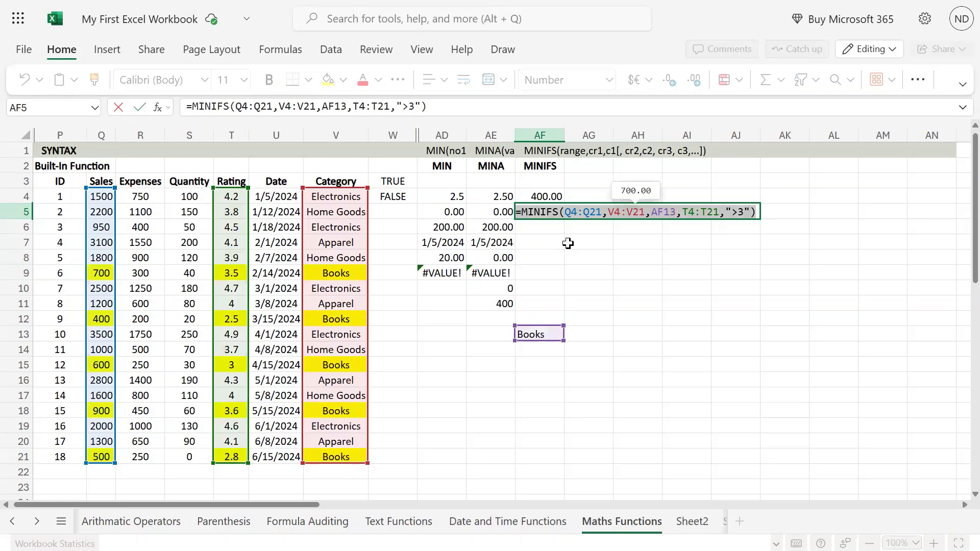
key("Return")
key("Return")
key("Return")
key("Return")
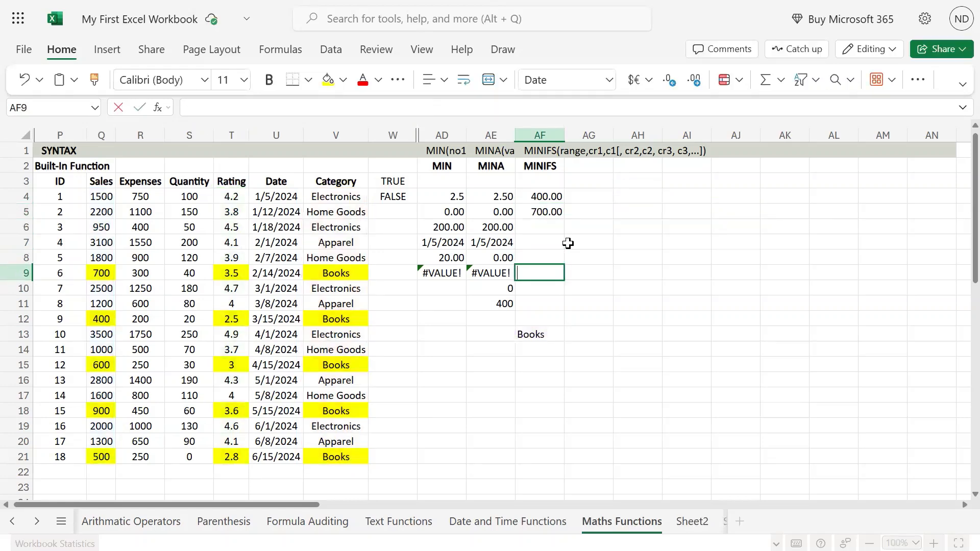
type("=MINIFS(Q4:Q21,V4:V21,AF13,T4:T21,\">3\")")
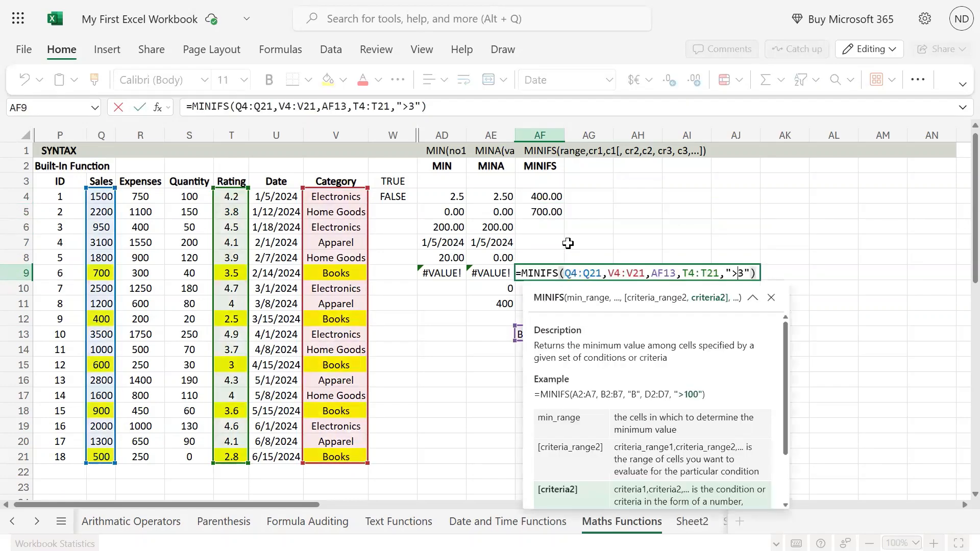
key("BackSpace")
key("BackSpace")
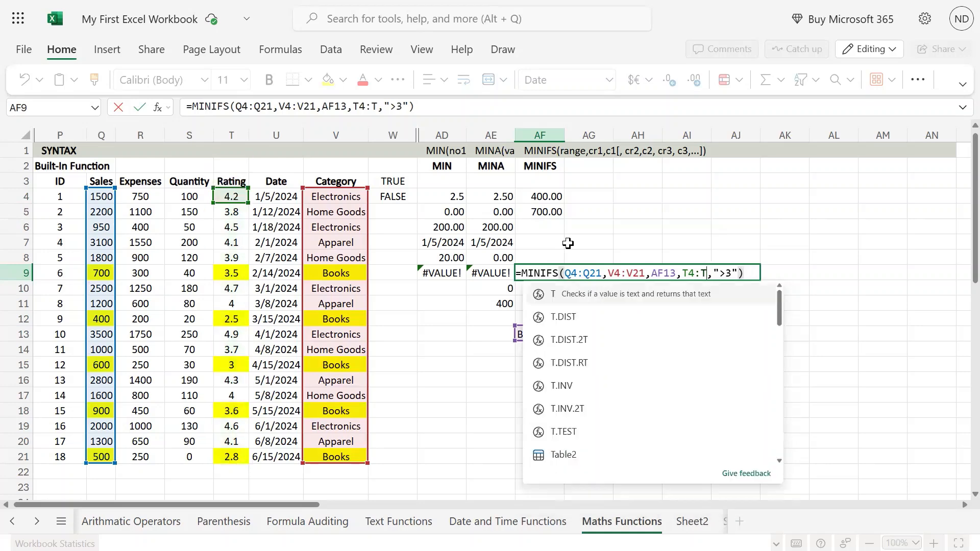
type("15")
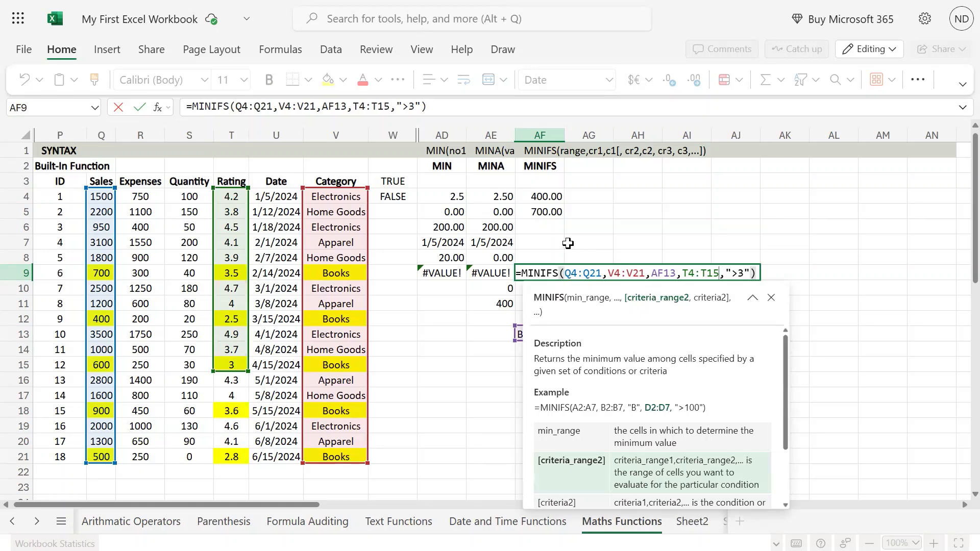
key("Return")
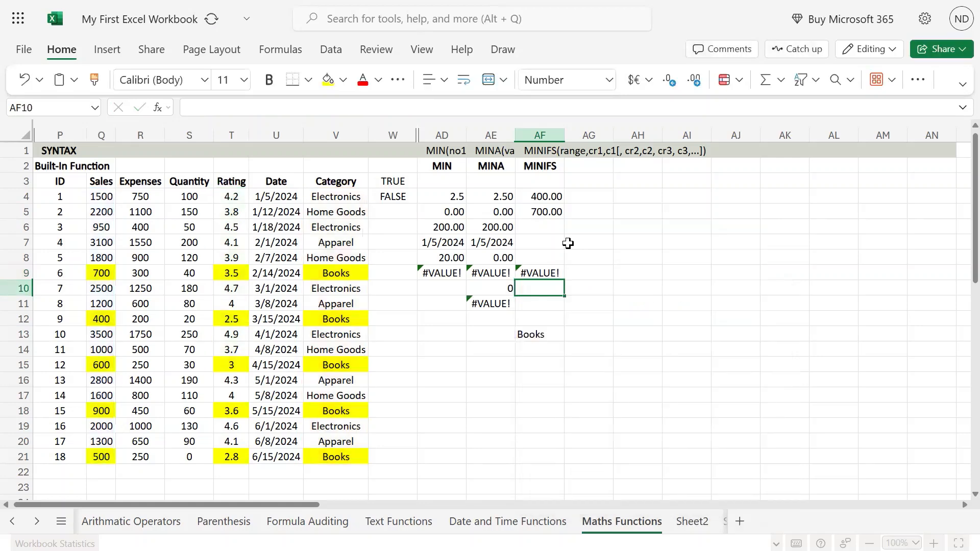
- Edit the AF9 formula to restore the Rating range to T4:T21 and shorten the Sales range to Q4:Q15
key("Up")
key("F2")
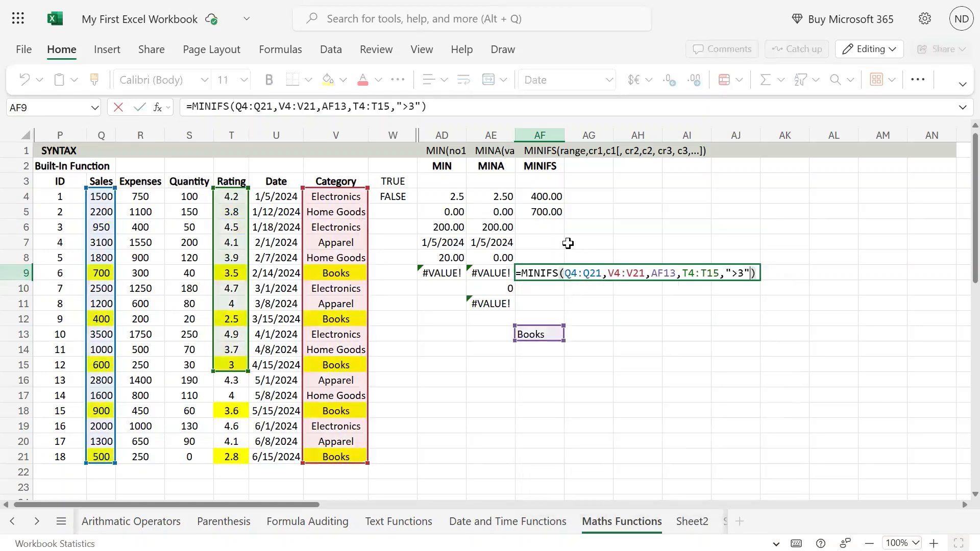
key("BackSpace")
key("BackSpace")
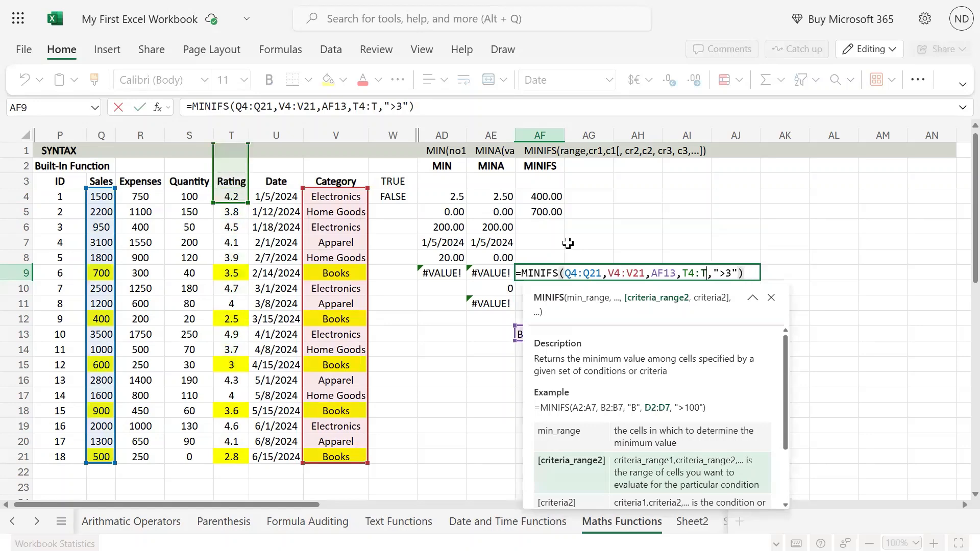
type("21")
key("Left")
key("Left")
key("Left")
key("Left")
key("Left")
key("Left")
key("Left")
key("Left")
key("Left")
key("Left")
key("Left")
key("Left")
key("Left")
key("Left")
key("Left")
key("Left")
key("Left")
key("Left")
key("Left")
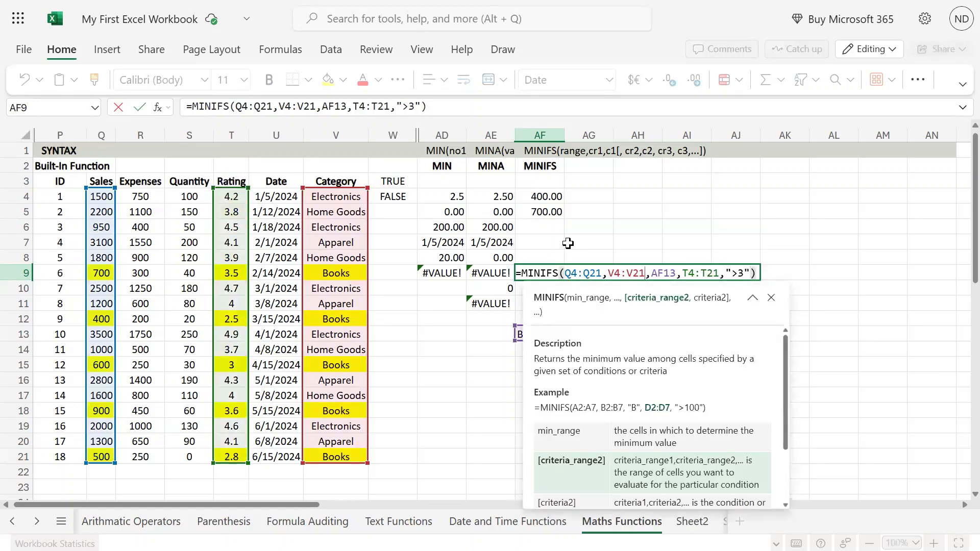
key("BackSpace")
key("BackSpace")
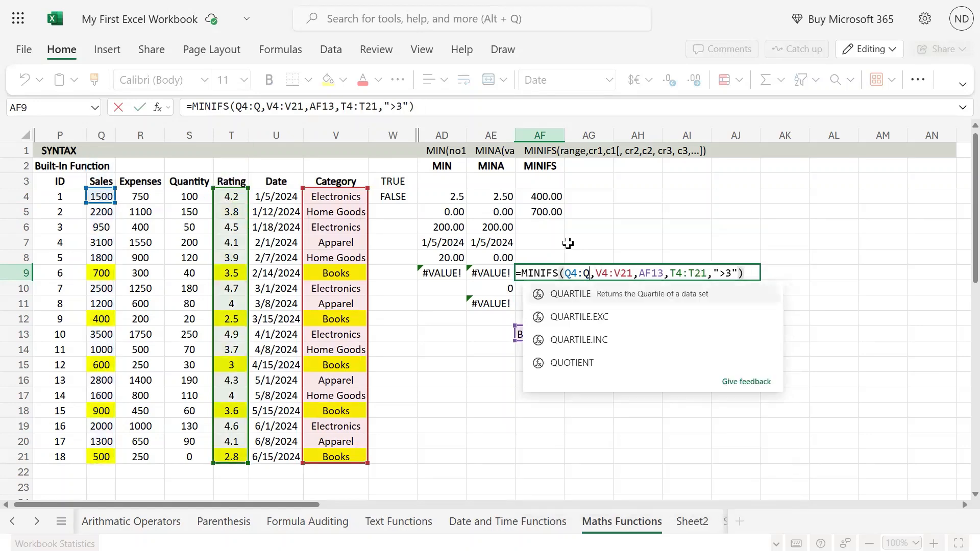
type("1")
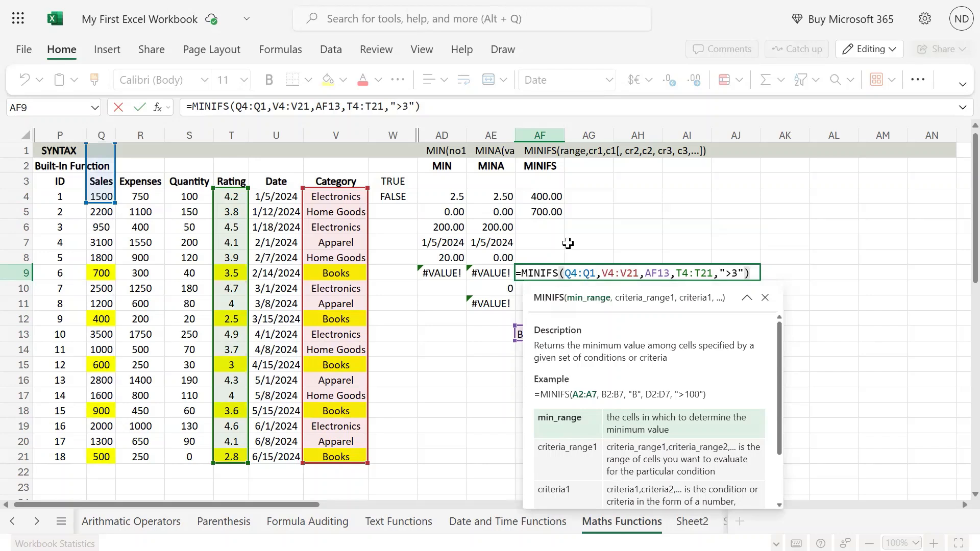
type("5")
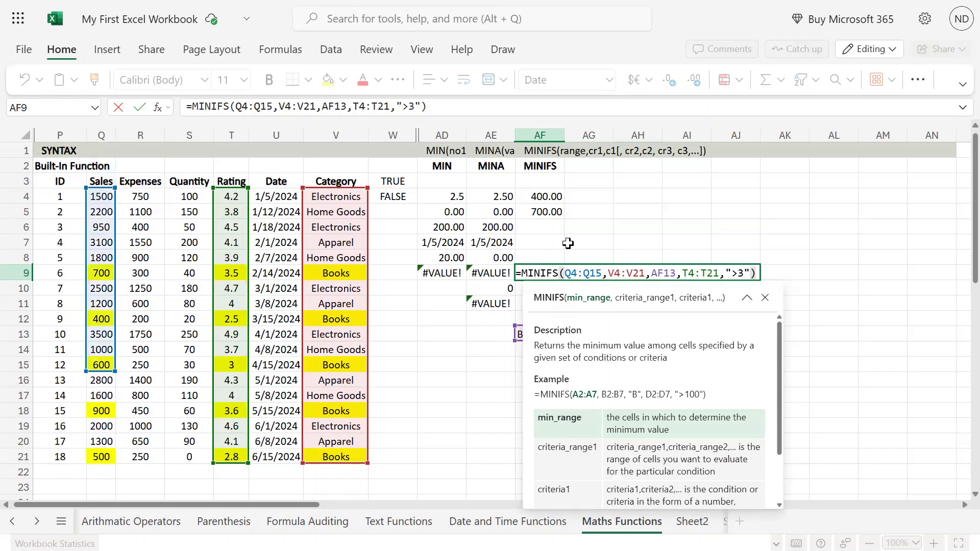
key("ctrl+Return")
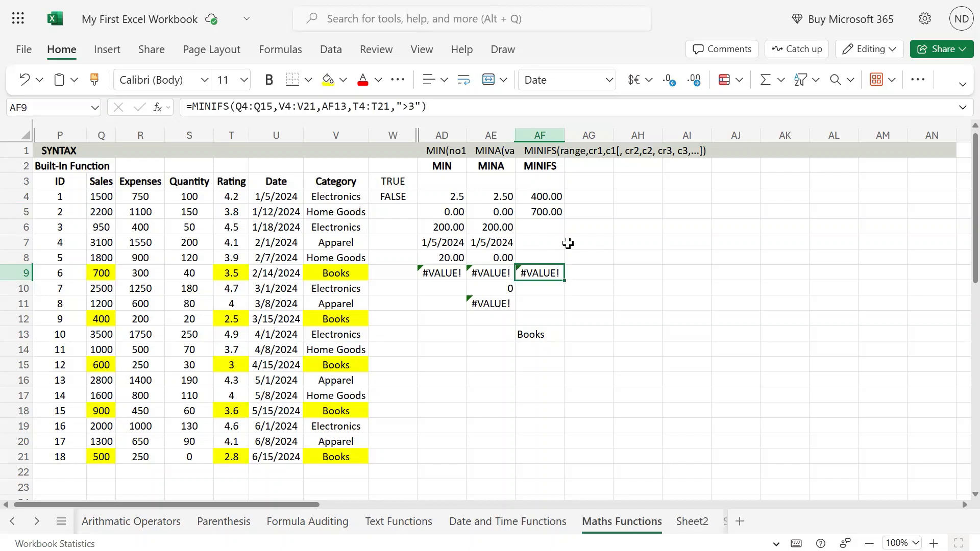
- Copy the AF9 formula text into AF8 and set its minimum range to Q4:Q21
key("F2")
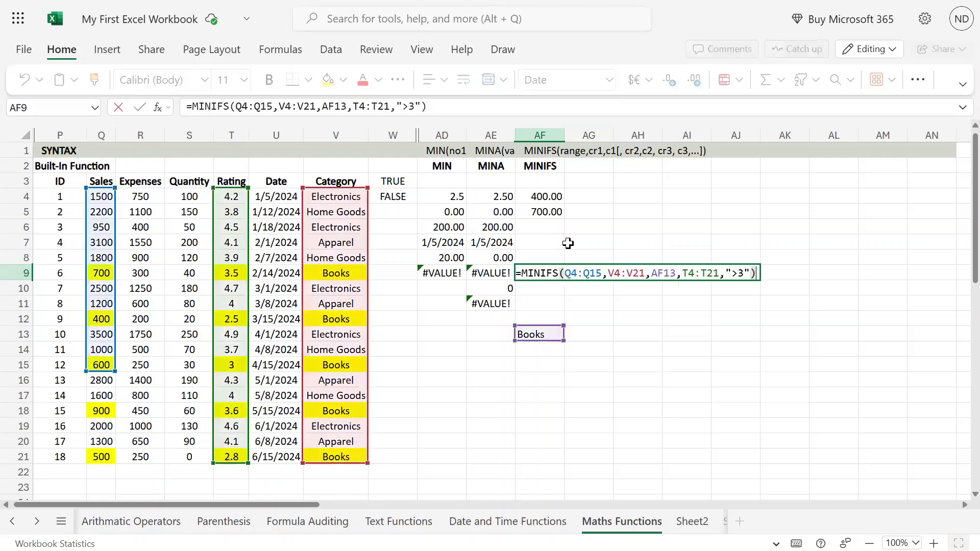
key("ctrl+c")
key("Escape")
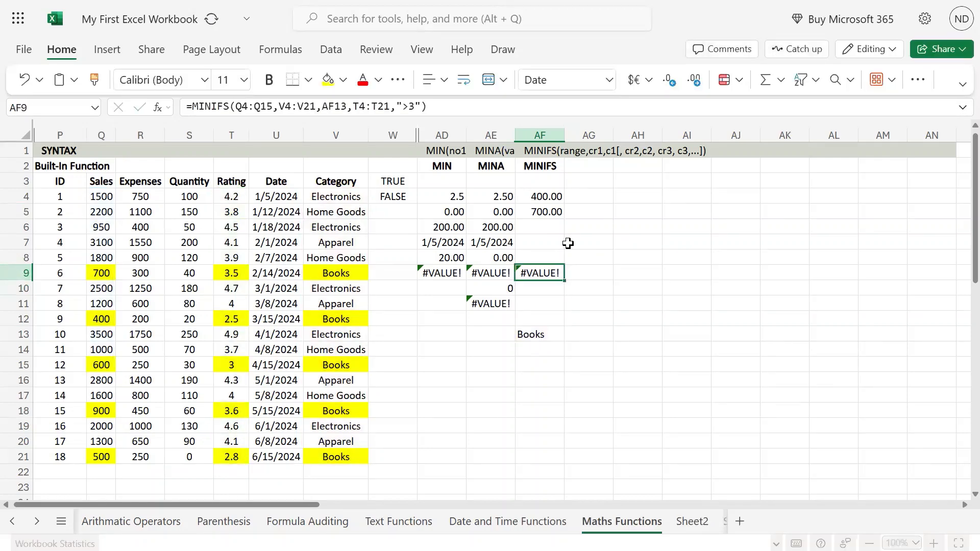
key("Up")
key("F2")
key("ctrl+v")
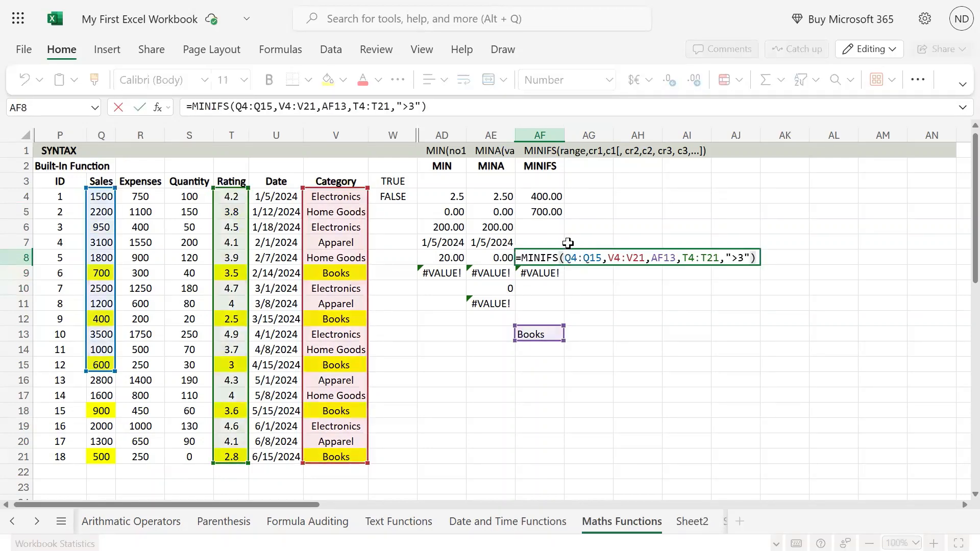
key("Left")
key("Left")
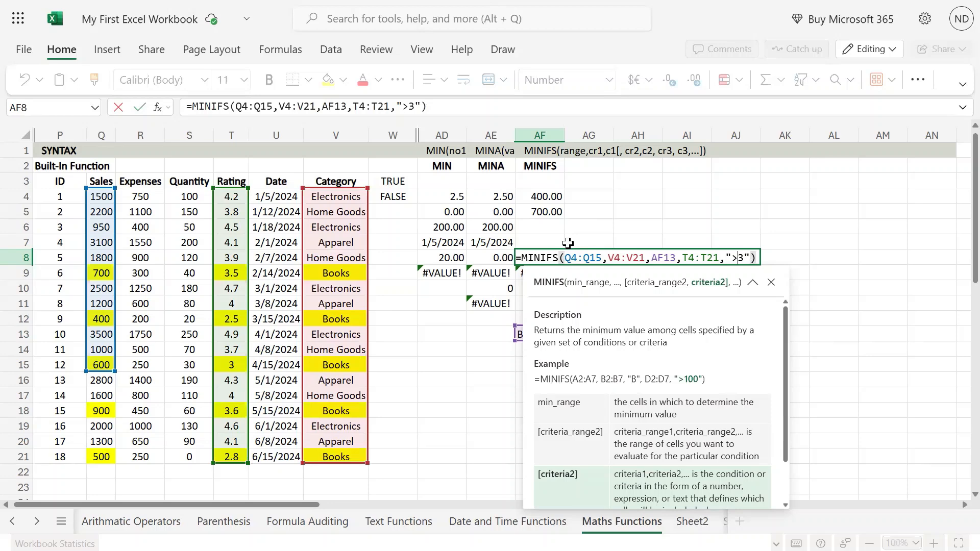
key("Left")
key("Left")
key("Left")
key("Left")
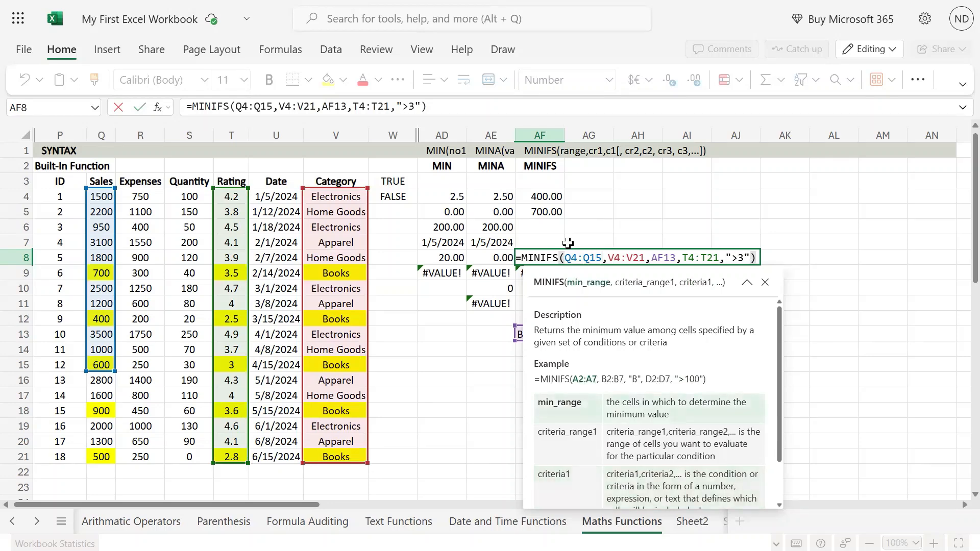
key("BackSpace")
key("BackSpace")
type("21")
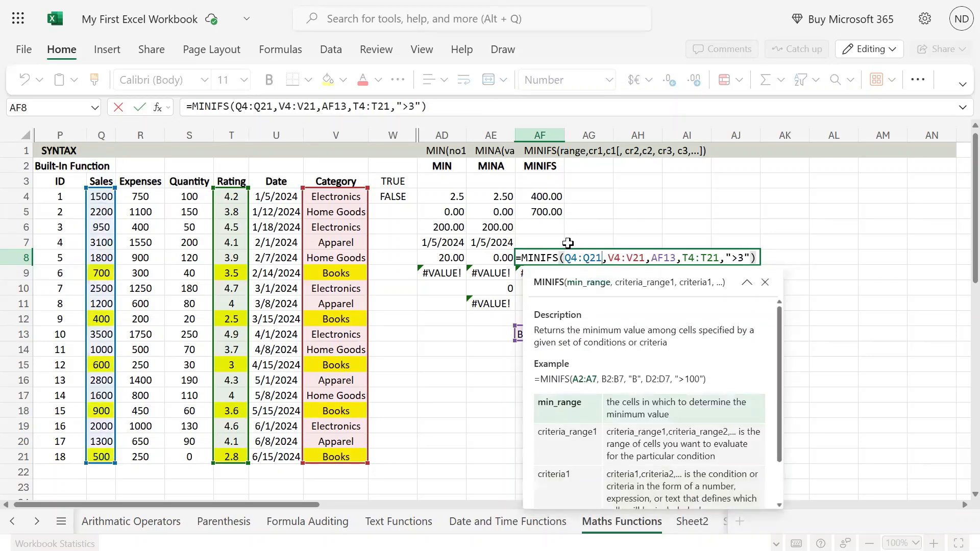
- Set the Rating criterion in the AF8 formula to ">4" and commit the formula
key("Right")
key("Right")
key("Right")
key("Right")
key("Right")
key("Right")
key("Right")
key("Right")
key("Right")
key("Right")
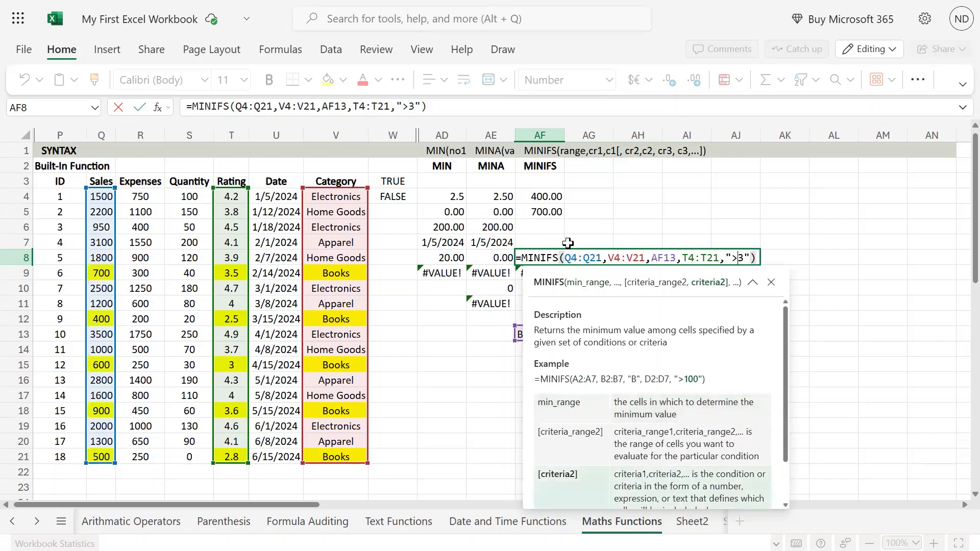
key("BackSpace")
type("4")
key("Return")
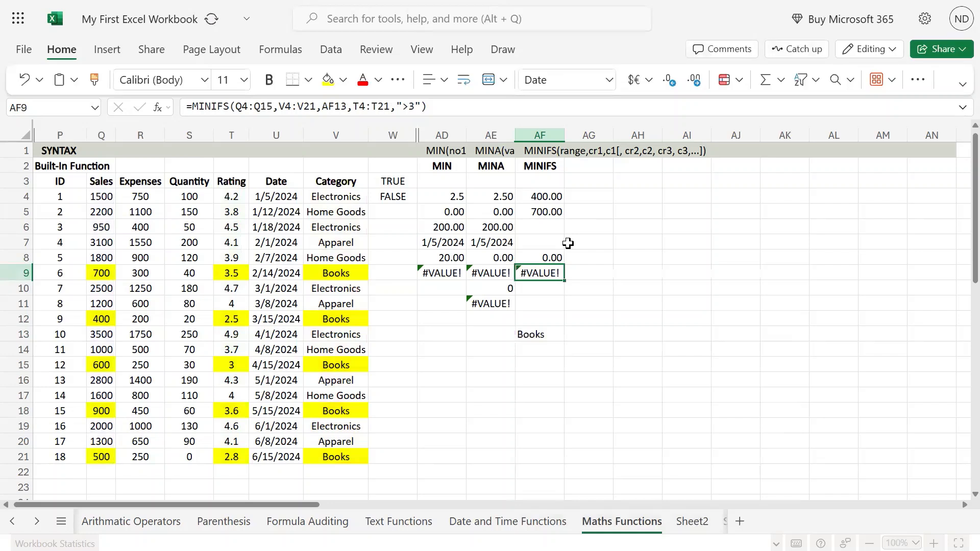
- Examine the comparison operator in the Rating criterion of the AF8 formula and its result
key("Up")
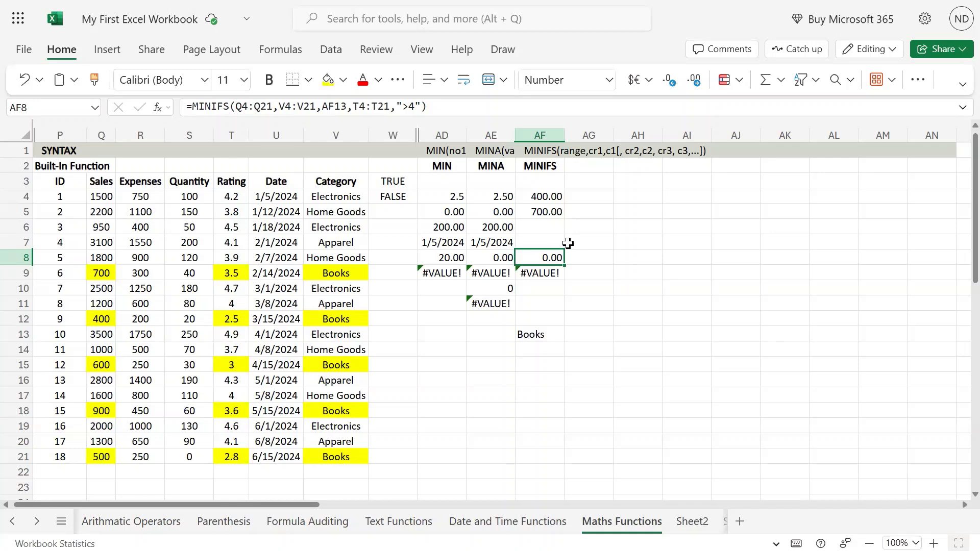
left_click(407, 107)
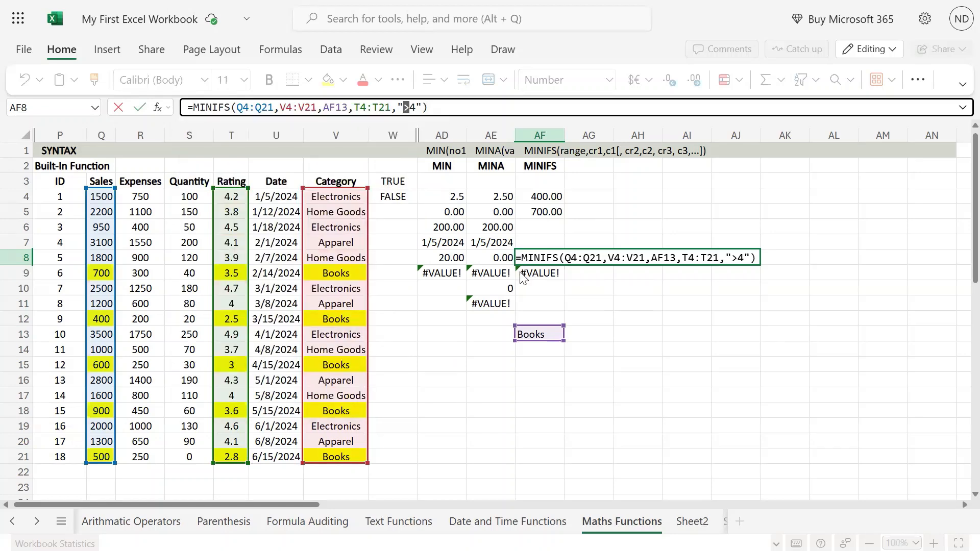
left_click(578, 297)
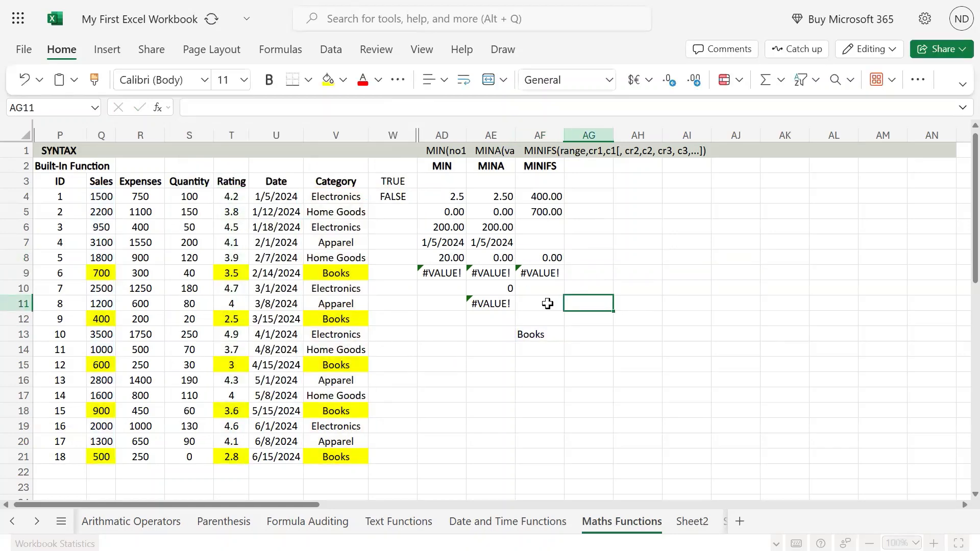
left_click(555, 258)
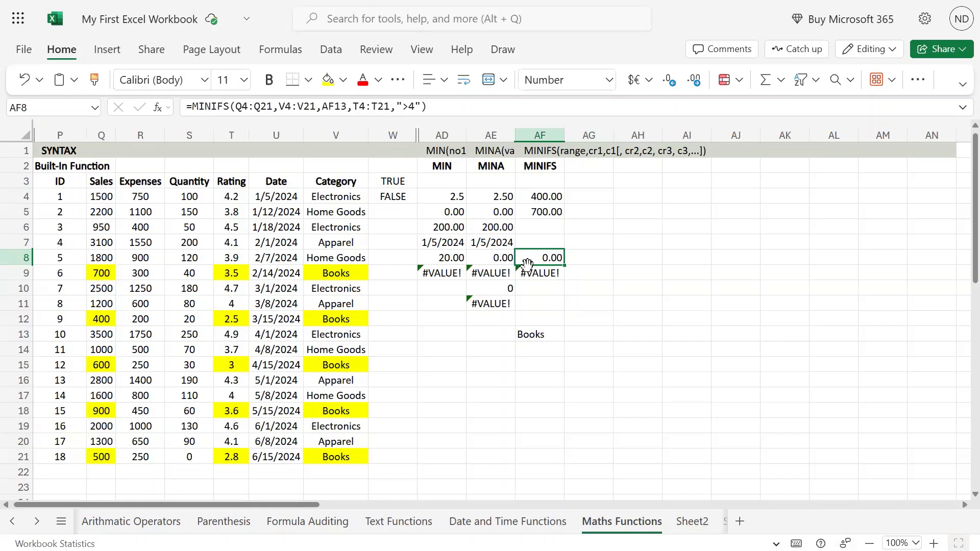